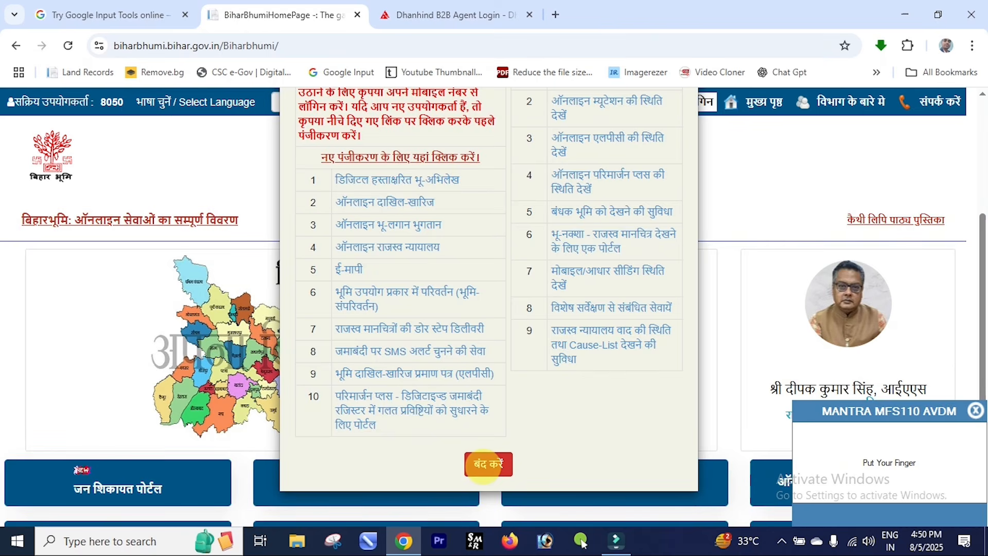
# - Dismiss the home page popups and open the online mutation application login
pyautogui.click(488, 464)
pyautogui.click(976, 410)
pyautogui.scroll(-3, 797, 339)
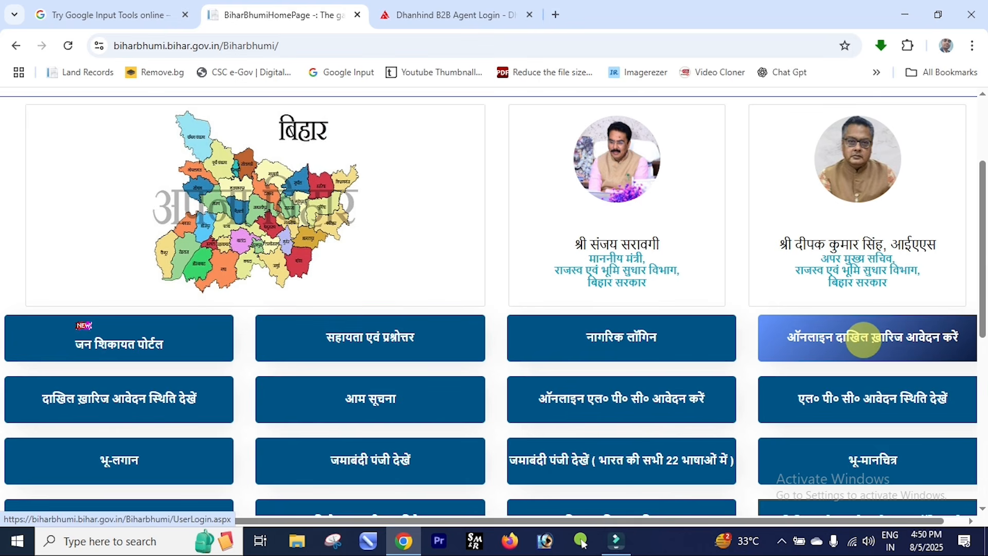
pyautogui.click(847, 343)
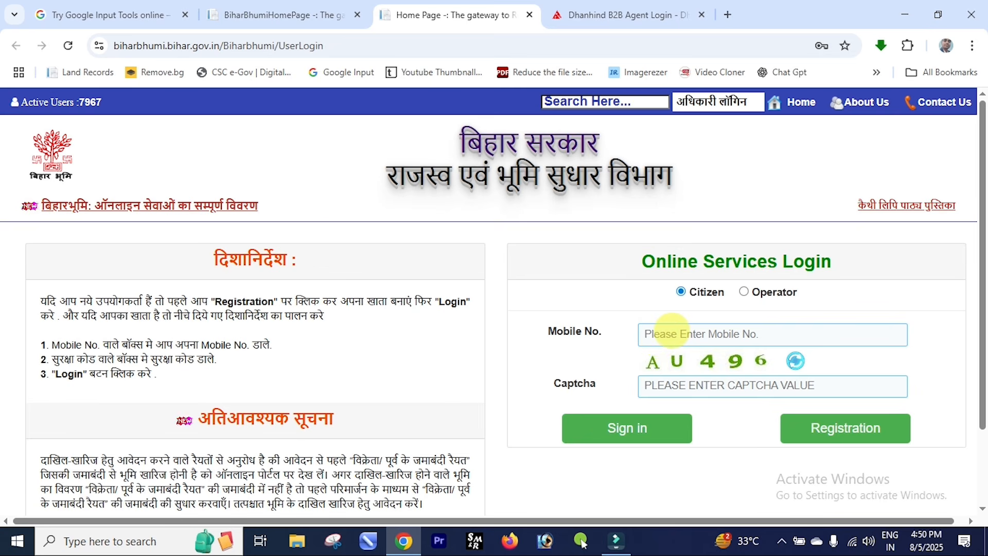
# - Go from the Online Services Login page to new user Registration
pyautogui.click(713, 334)
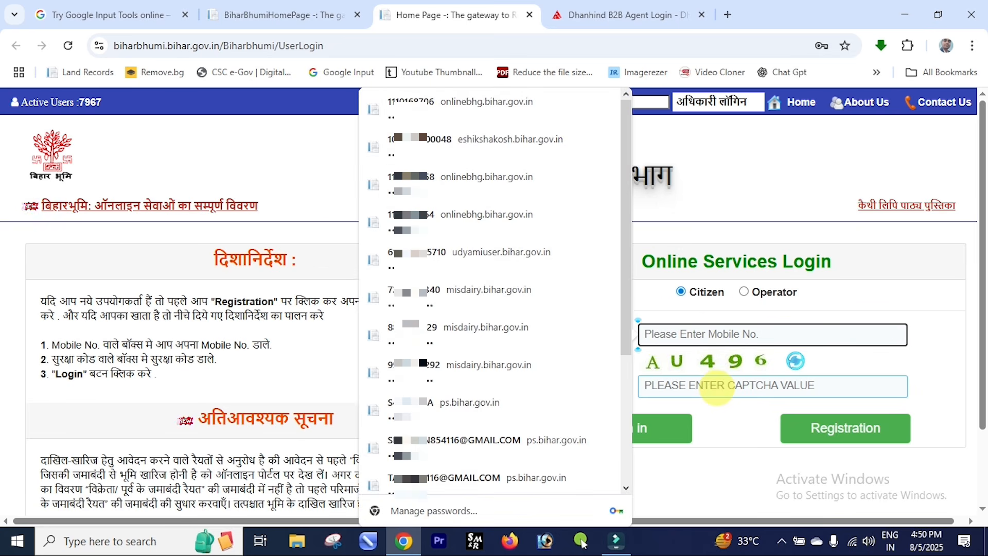
pyautogui.click(716, 386)
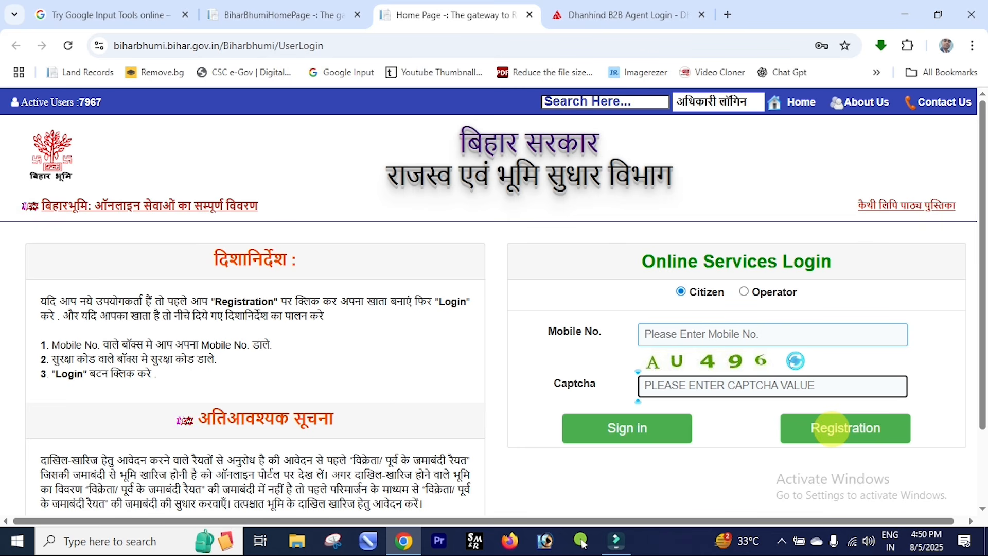
pyautogui.click(831, 430)
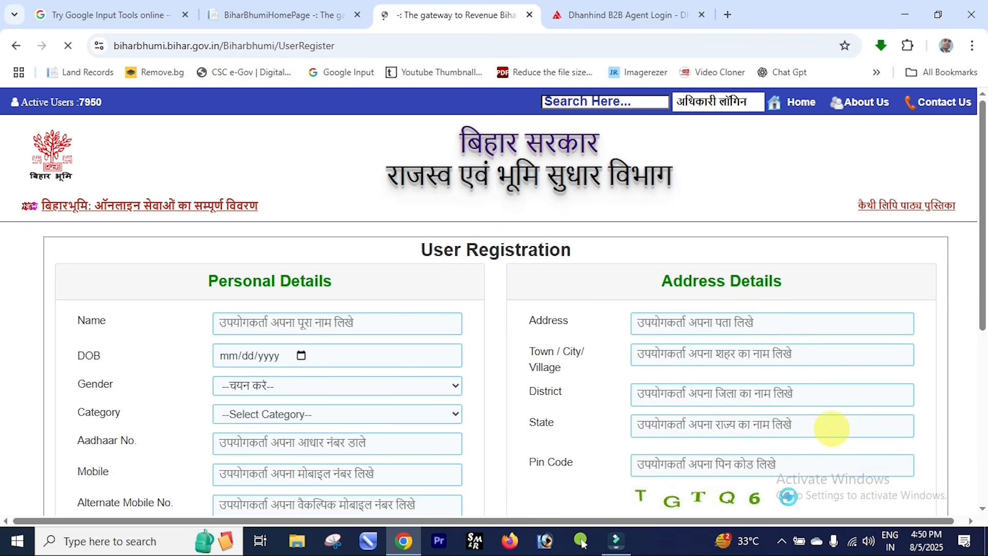
# - Set gender to पुरुष and category to BC-2 on the registration form
pyautogui.scroll(-3, 827, 430)
pyautogui.click(260, 178)
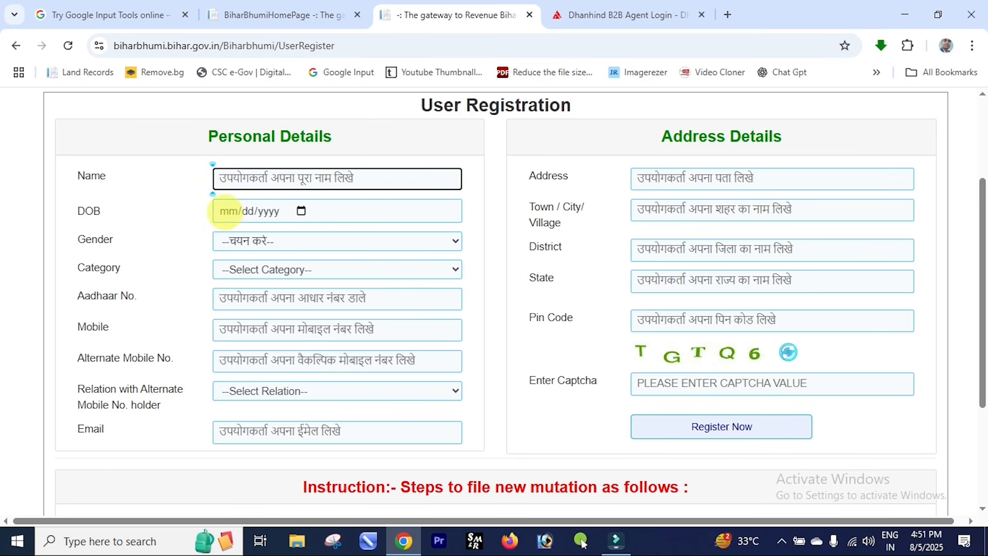
pyautogui.click(249, 240)
pyautogui.click(237, 280)
pyautogui.click(323, 268)
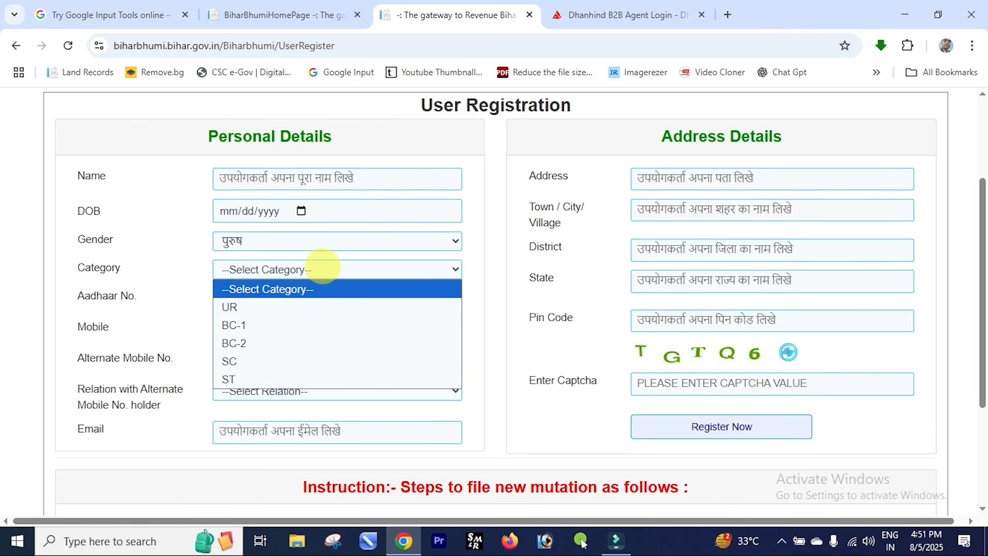
pyautogui.click(288, 343)
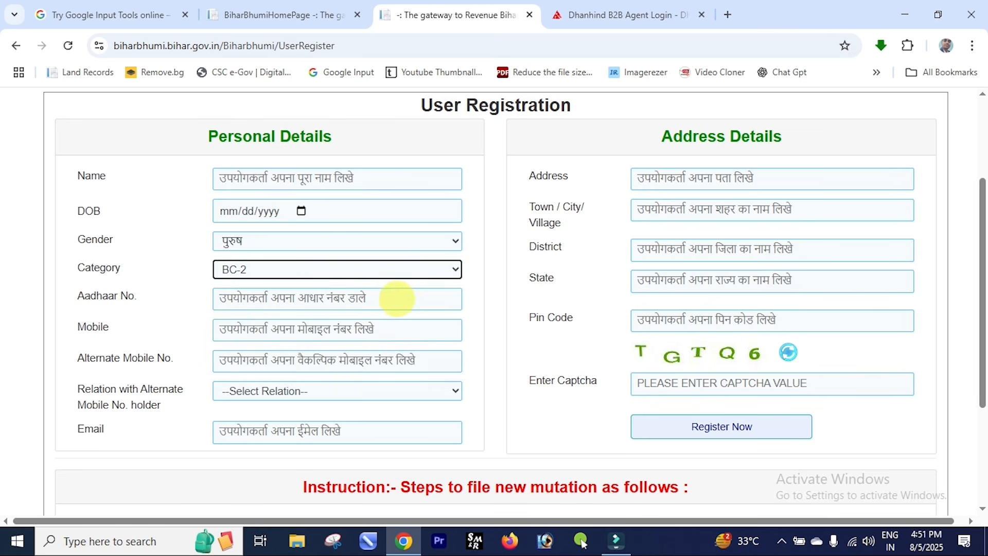
# - Set the alternate mobile relation to पिता/बाप/अबू, fill town, district, state, PIN, then go Home
pyautogui.click(397, 299)
pyautogui.click(389, 331)
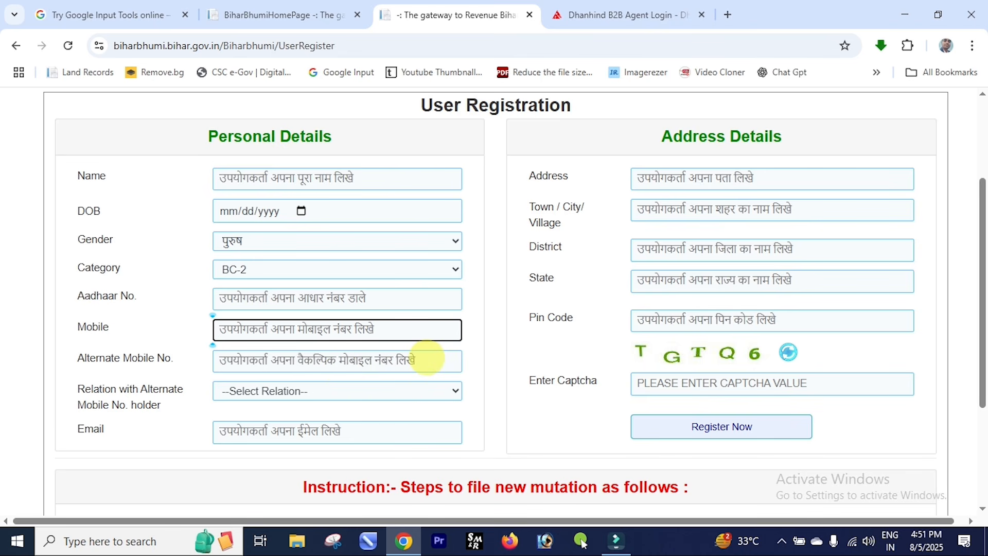
pyautogui.click(326, 390)
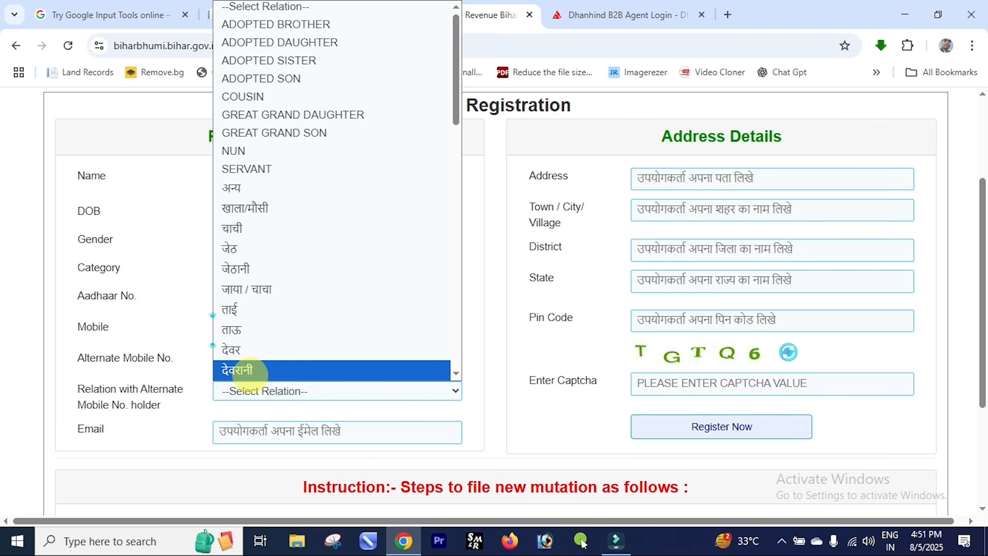
pyautogui.scroll(-5, 267, 294)
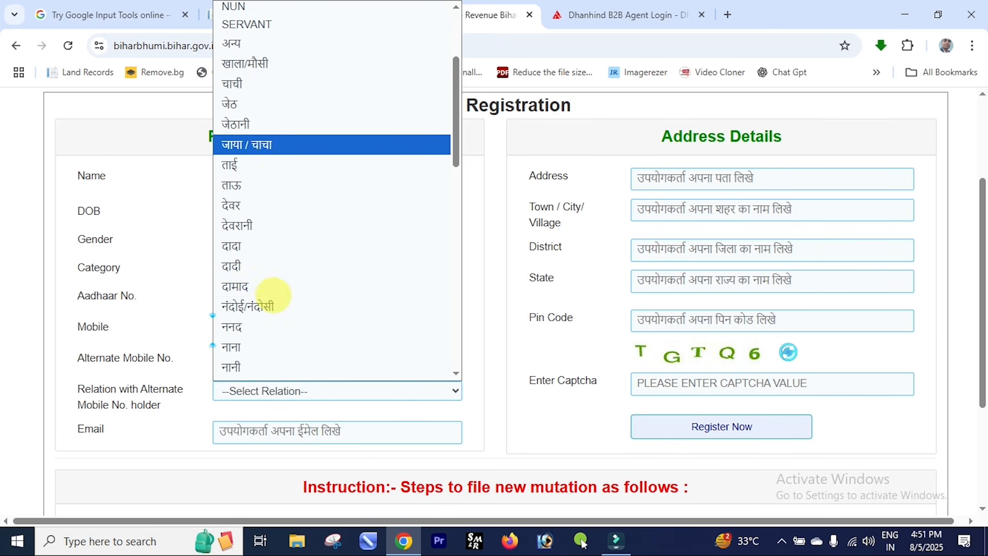
pyautogui.click(250, 322)
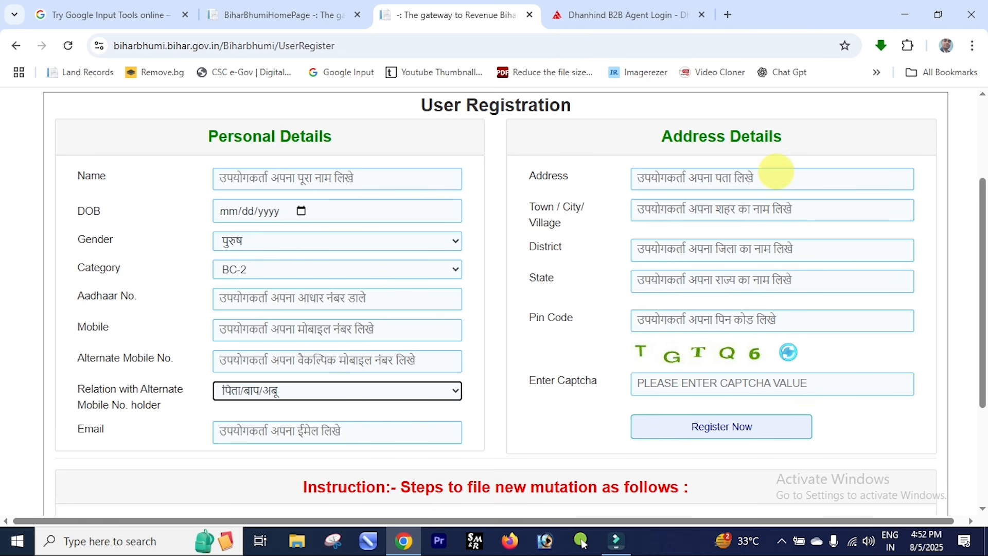
pyautogui.click(777, 175)
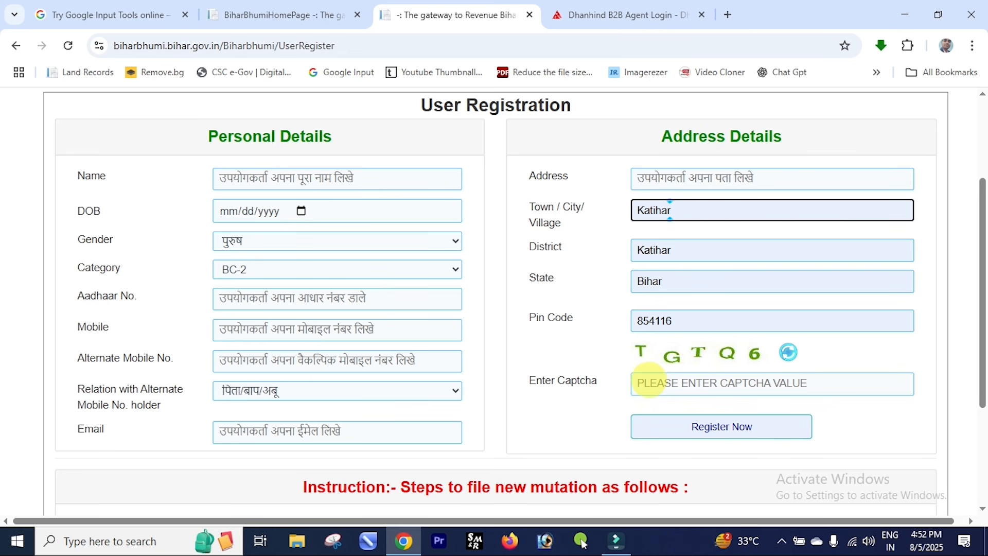
pyautogui.scroll(3, 649, 383)
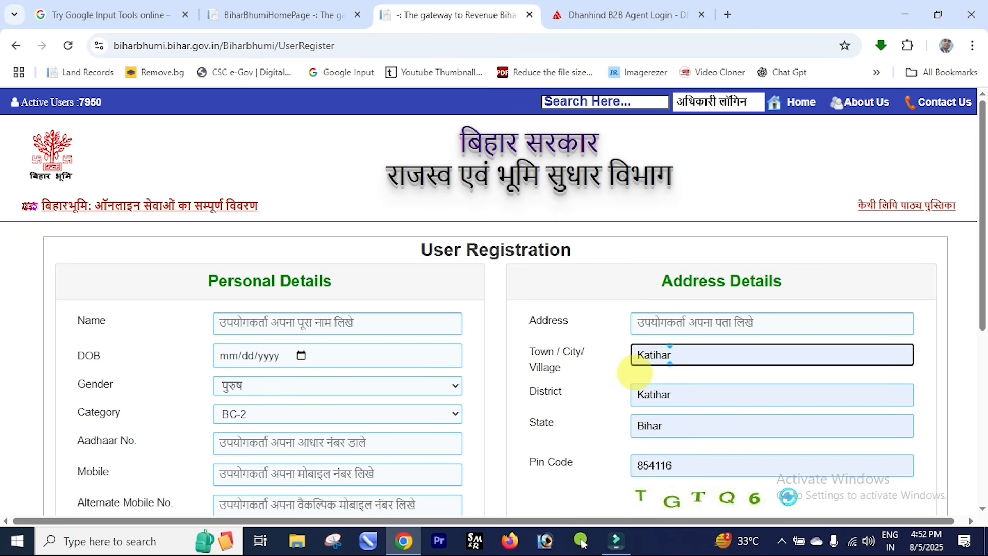
pyautogui.click(796, 101)
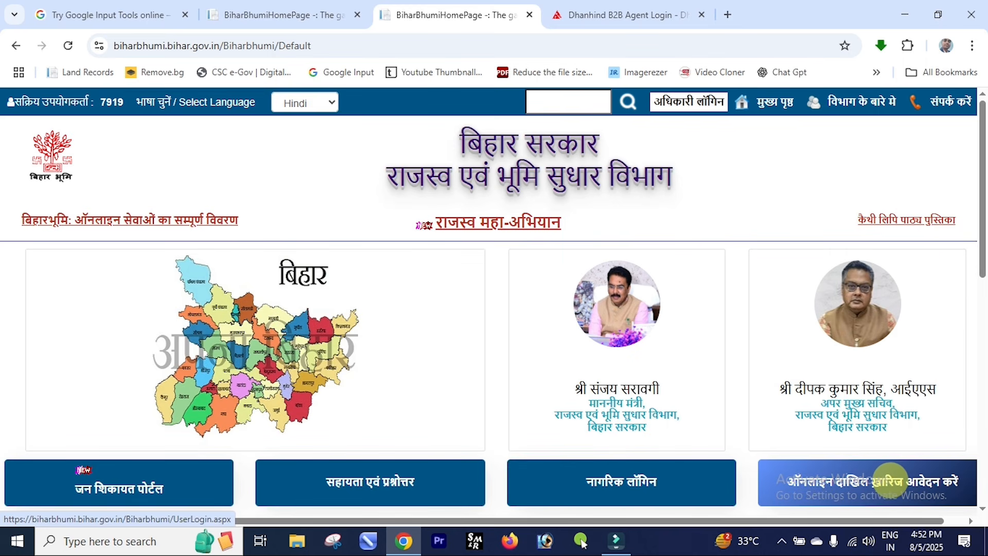
# - Sign in for online mutation with the registered mobile number and captcha, confirming the phone OTP
pyautogui.click(844, 470)
pyautogui.click(723, 334)
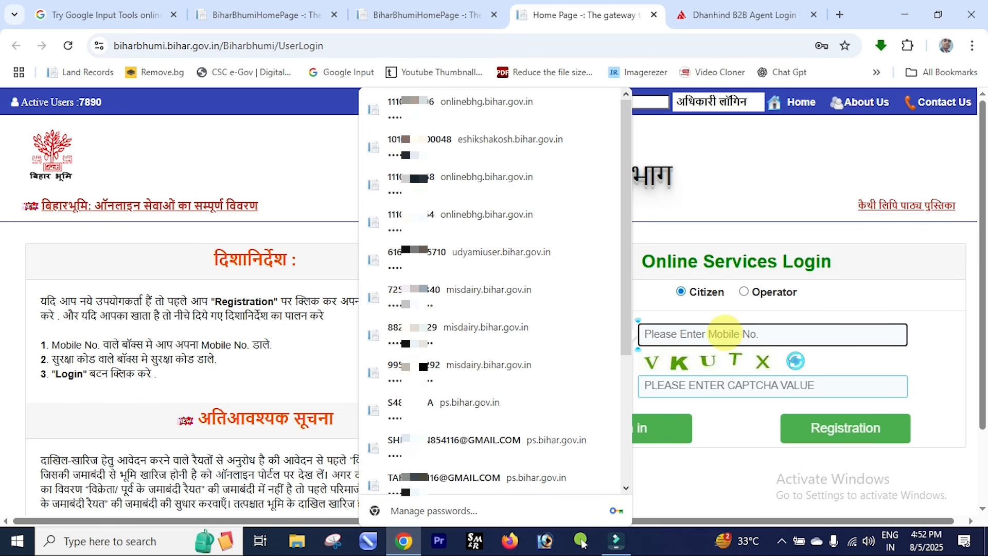
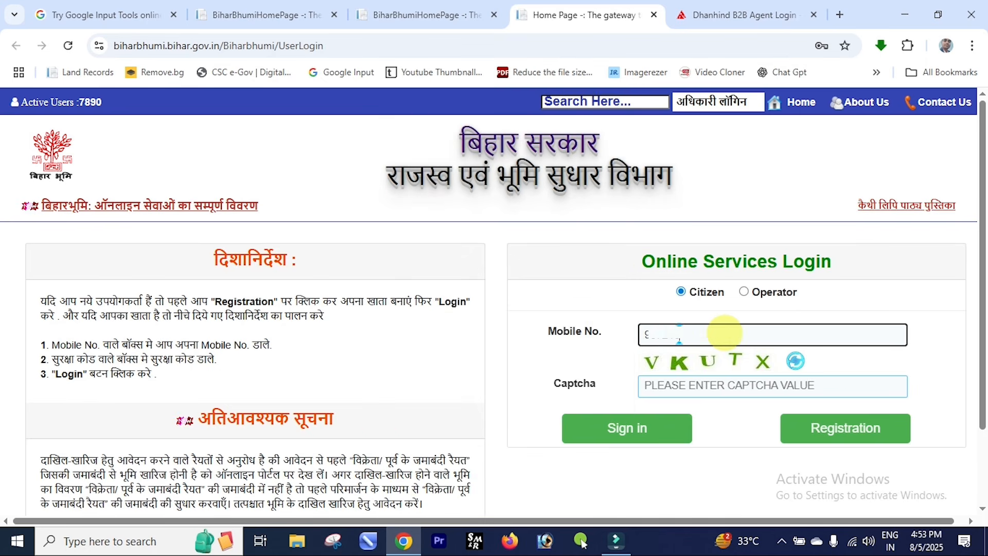
pyautogui.click(721, 385)
pyautogui.write('VKUTX')
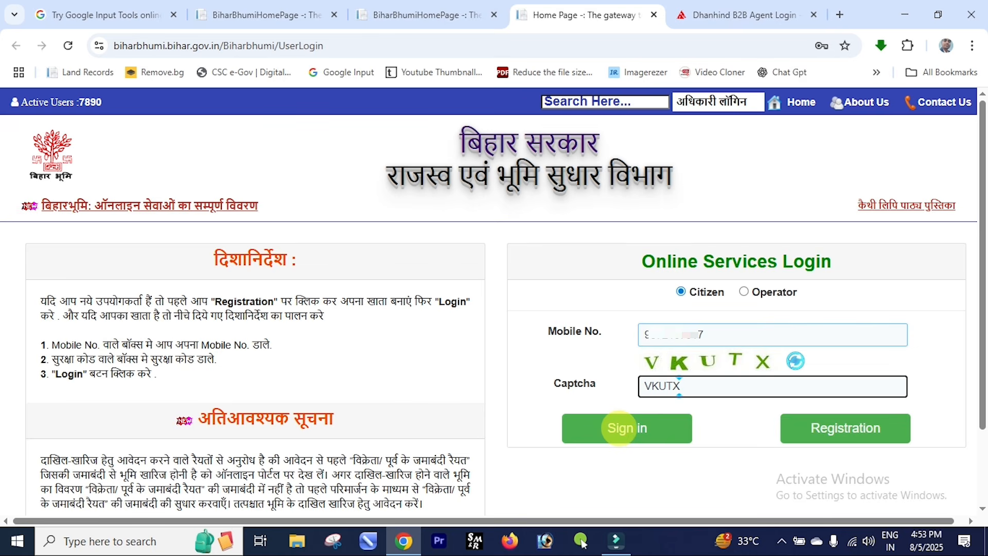
pyautogui.click(619, 429)
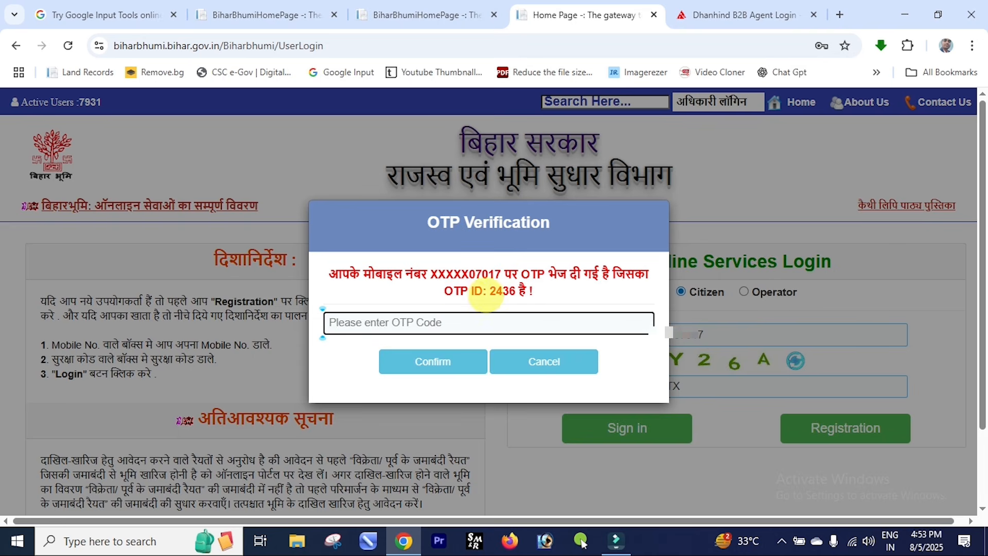
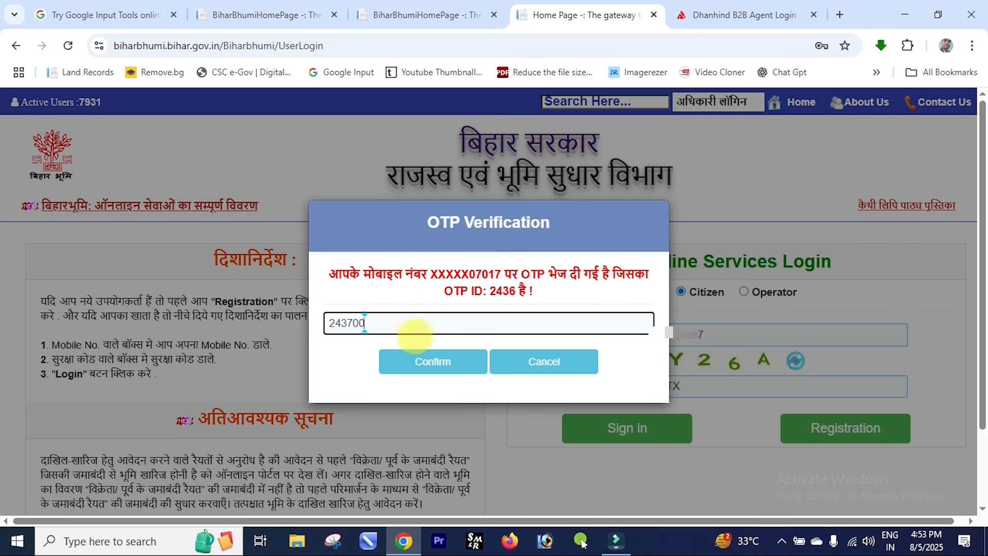
pyautogui.click(425, 362)
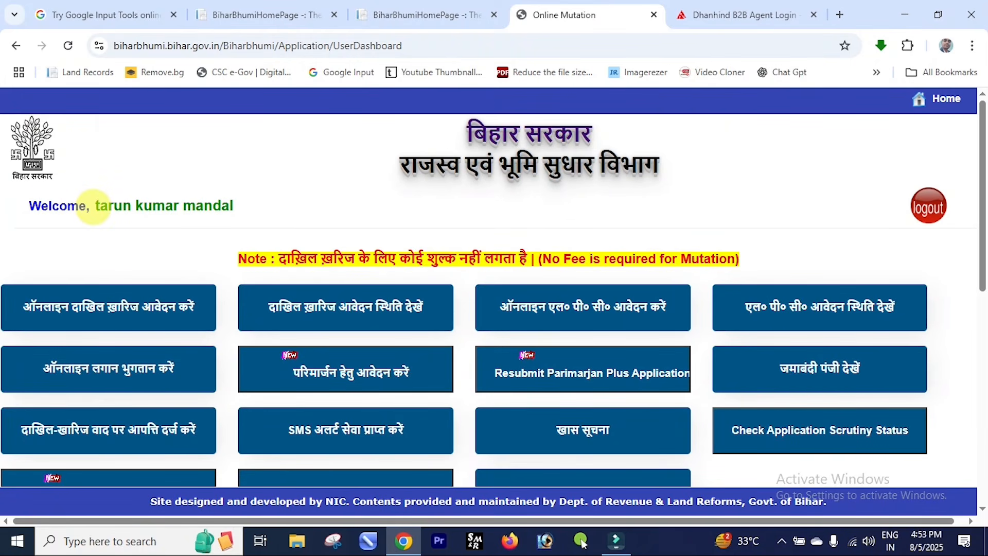
# - Choose district Katihar and circle Amdabad, then start a new mutation application
pyautogui.moveTo(93, 205); pyautogui.dragTo(239, 208)
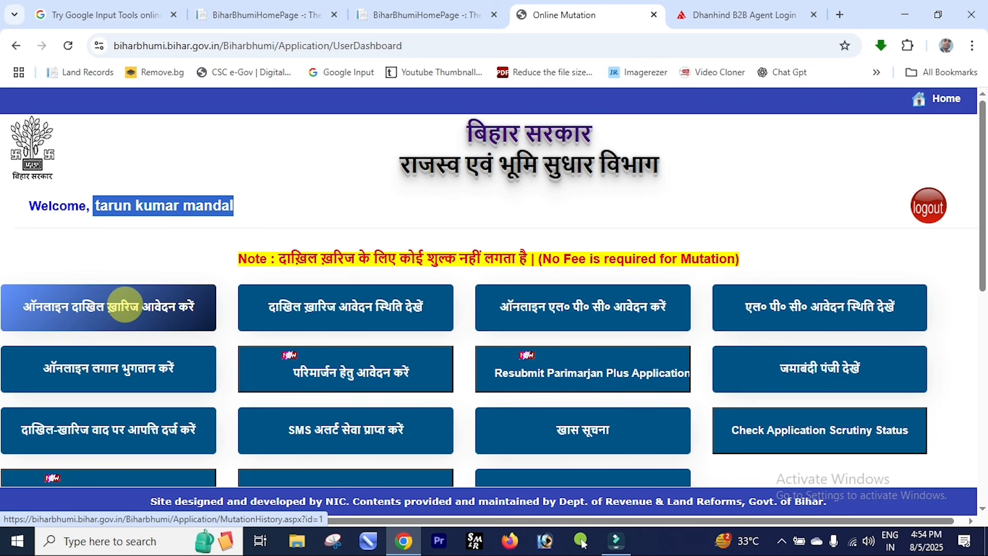
pyautogui.click(123, 305)
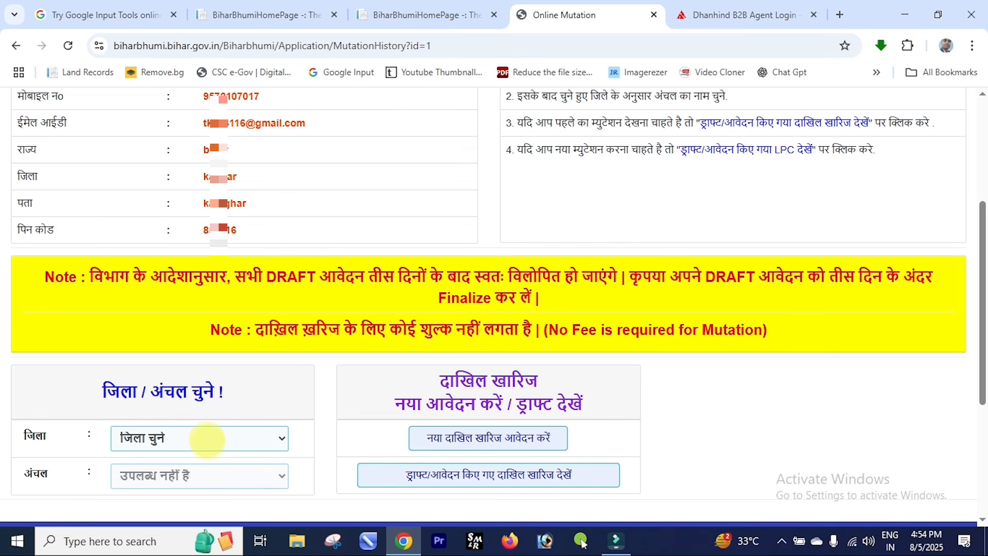
pyautogui.click(176, 438)
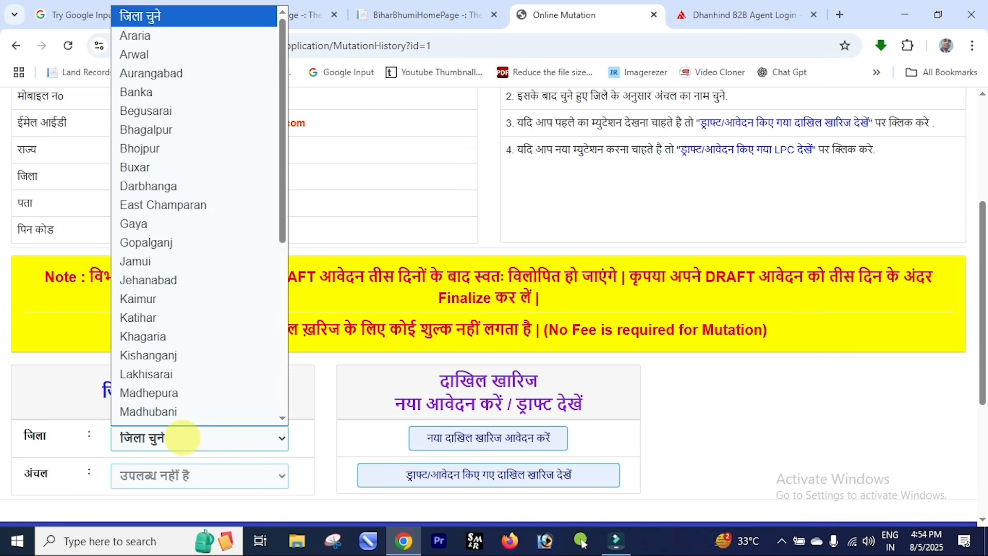
pyautogui.scroll(-1, 160, 317)
pyautogui.click(154, 321)
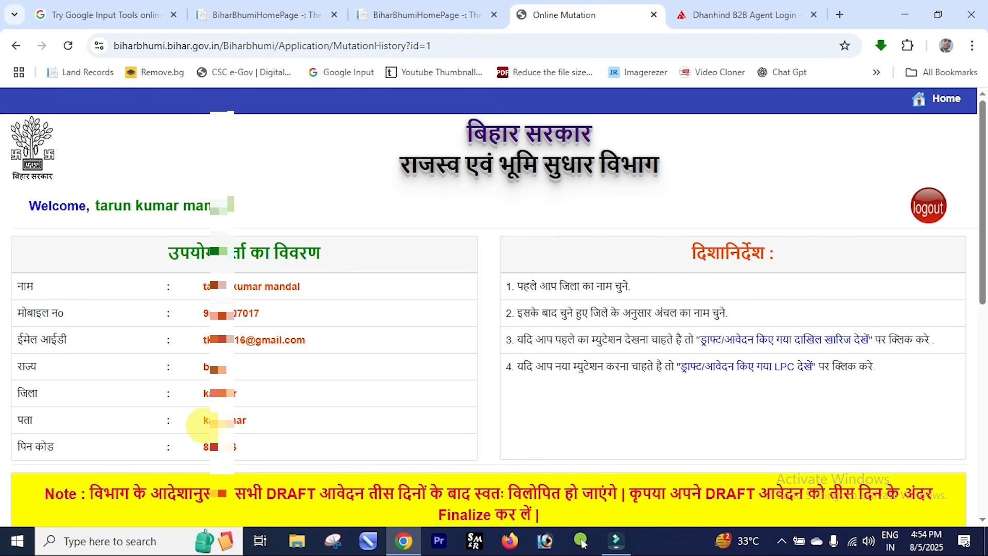
pyautogui.scroll(-4, 204, 426)
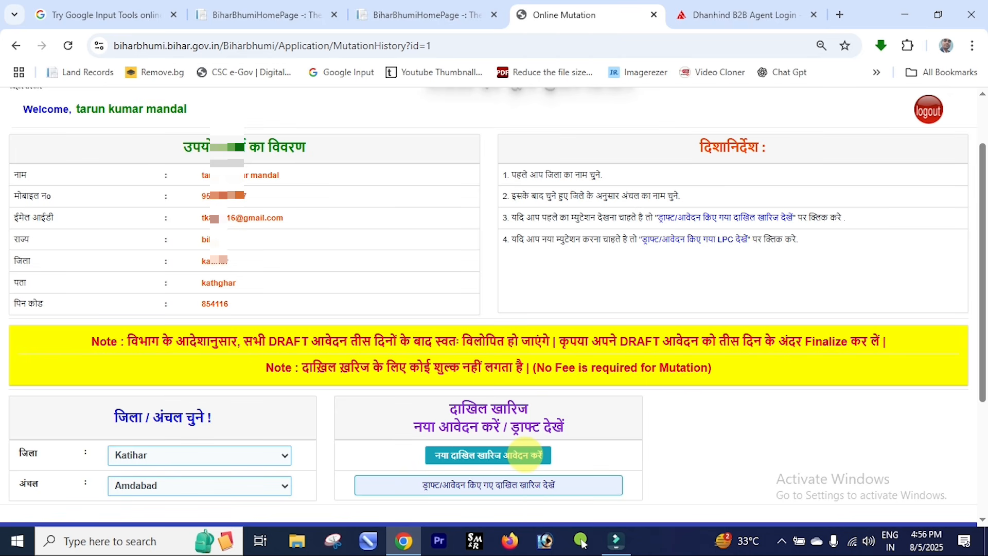
pyautogui.click(522, 455)
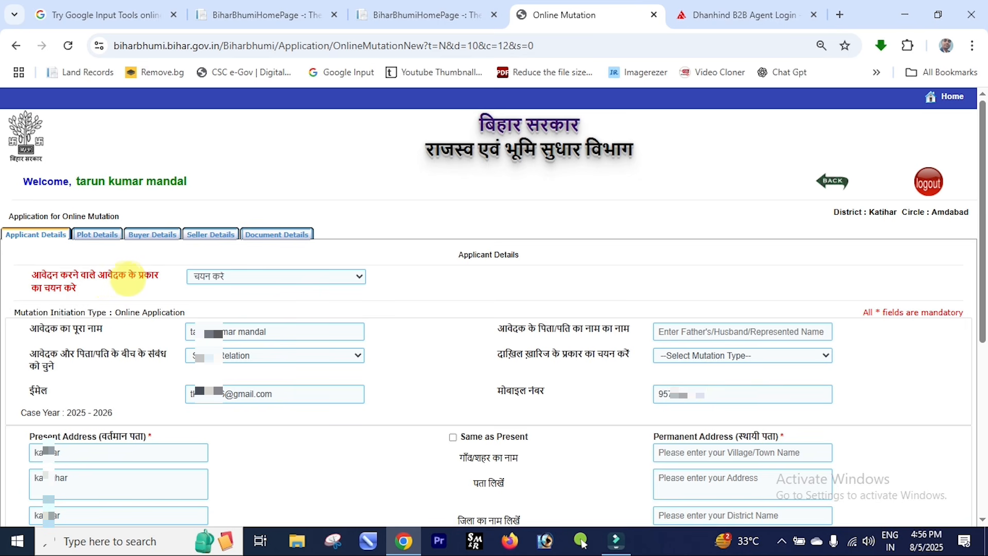
# - Set applicant type to 'आवेदक कोई सेवा प्रदाता है' and erase the prefilled applicant name
pyautogui.click(239, 276)
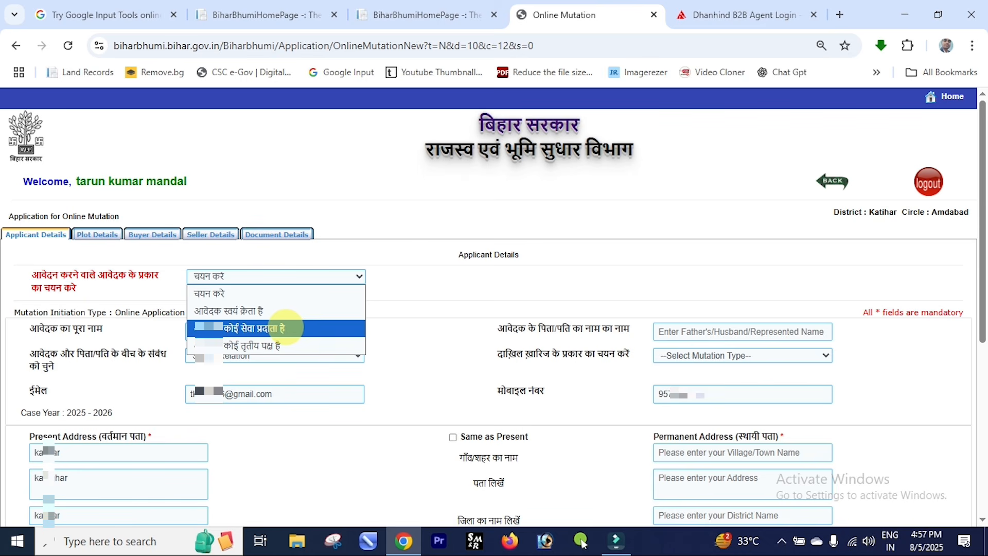
pyautogui.click(286, 328)
pyautogui.click(287, 330)
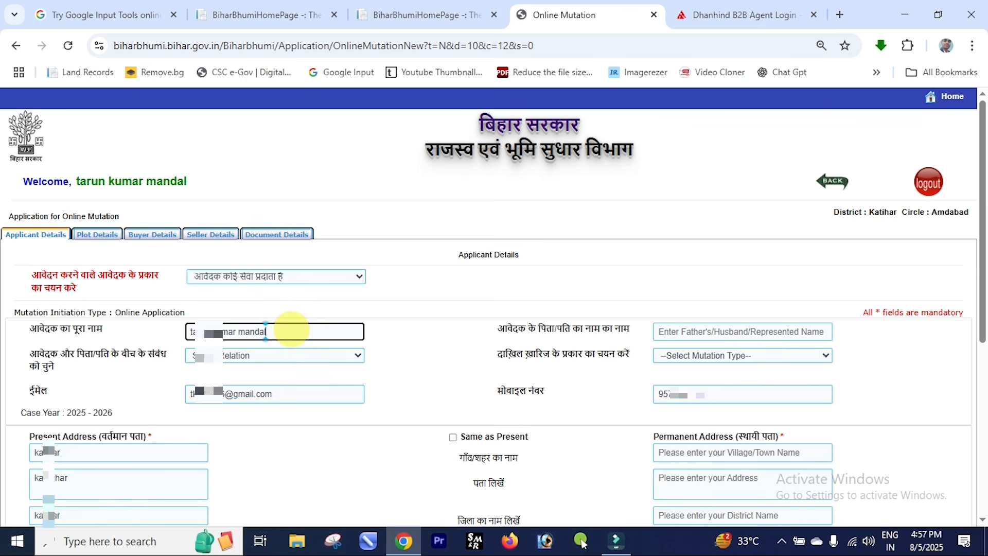
pyautogui.press('BackSpace')
pyautogui.press('BackSpace')
pyautogui.press('BackSpace')
pyautogui.press('BackSpace')
pyautogui.press('BackSpace')
pyautogui.press('BackSpace')
pyautogui.press('BackSpace')
pyautogui.press('BackSpace')
pyautogui.press('BackSpace')
pyautogui.press('BackSpace')
pyautogui.press('BackSpace')
pyautogui.press('BackSpace')
pyautogui.press('BackSpace')
pyautogui.press('BackSpace')
pyautogui.press('BackSpace')
pyautogui.press('BackSpace')
pyautogui.press('BackSpace')
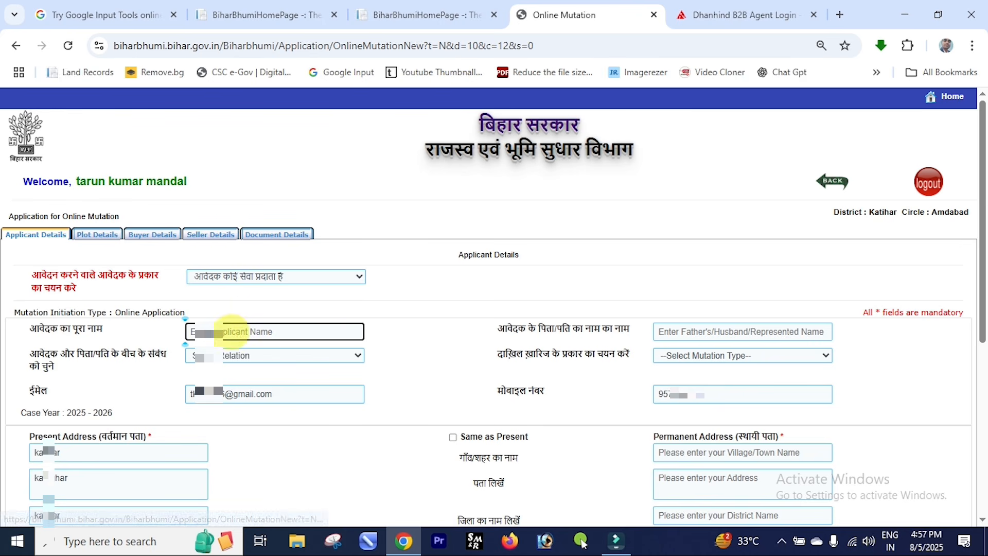
# - Copy the Hindi applicant name from Google Input Tools and paste it as the full name
pyautogui.click(108, 14)
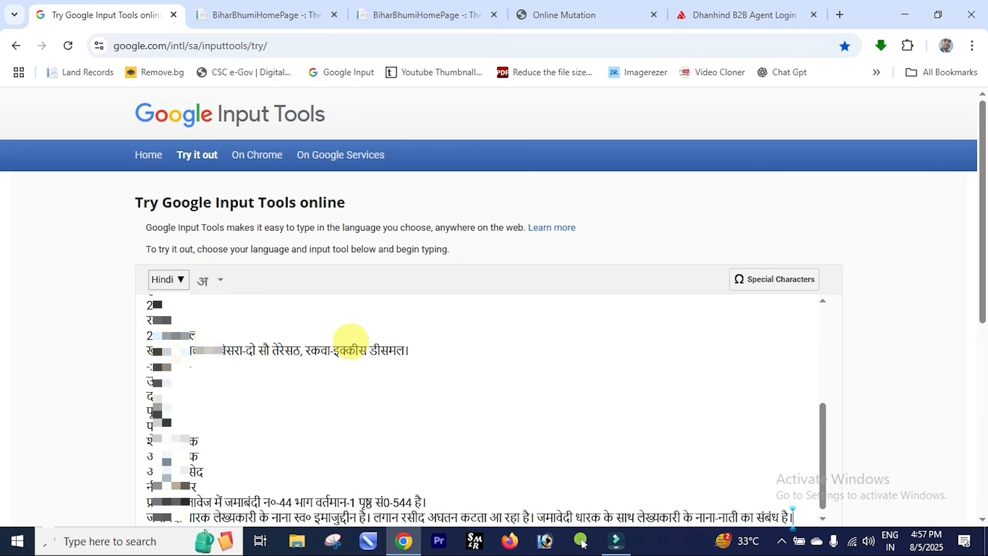
pyautogui.scroll(10, 356, 337)
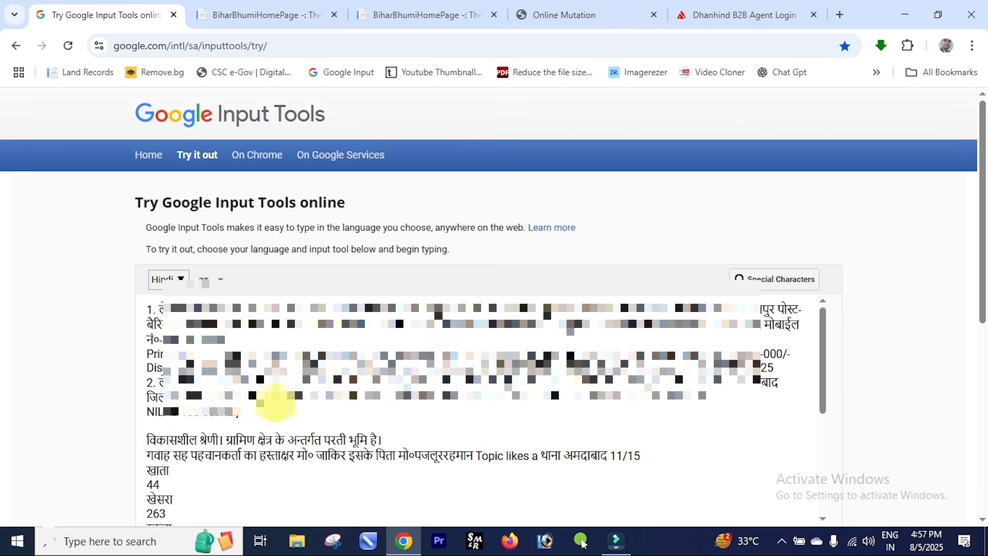
pyautogui.moveTo(267, 380); pyautogui.dragTo(309, 383)
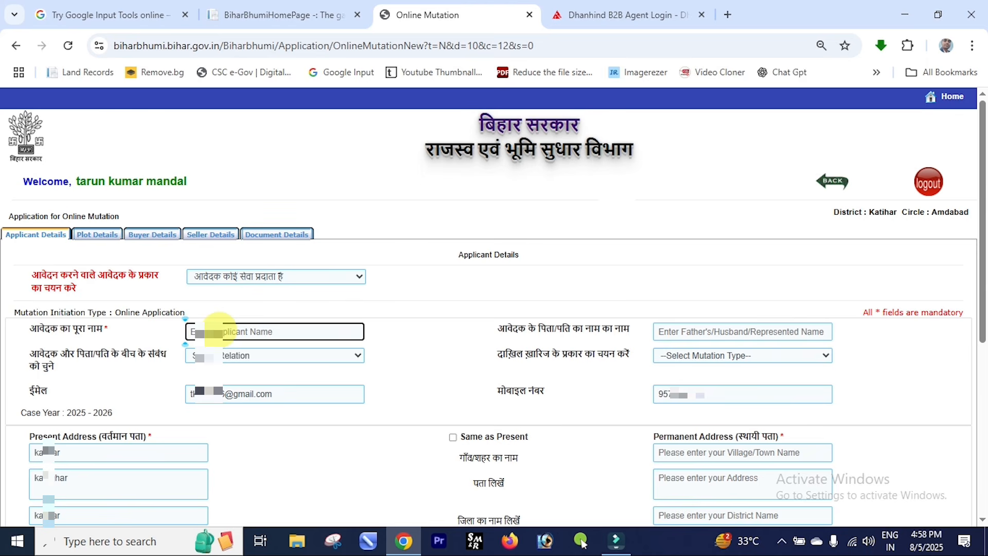
pyautogui.hotkey('ctrl', 'v')
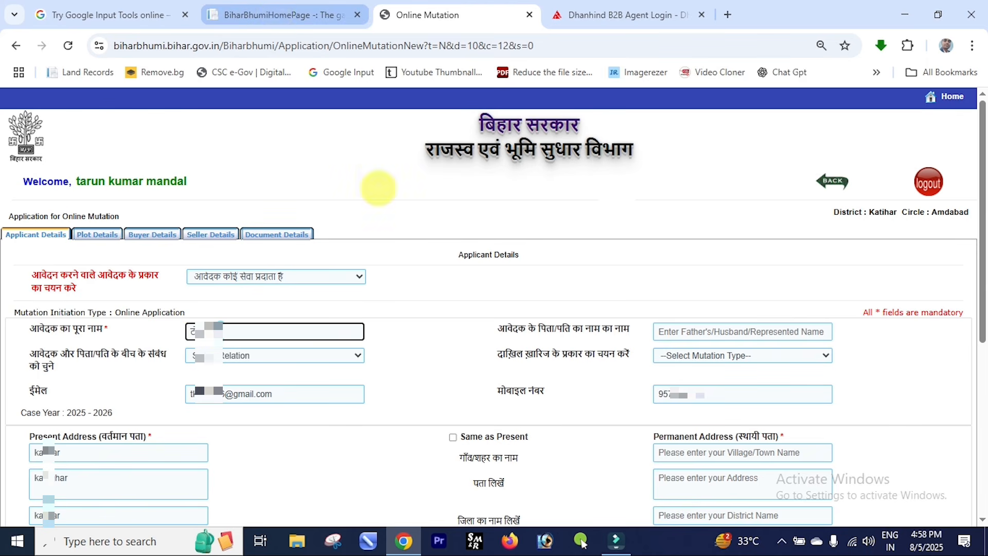
# - Copy the next Hindi name from Google Input Tools and return to the mutation form
pyautogui.click(276, 14)
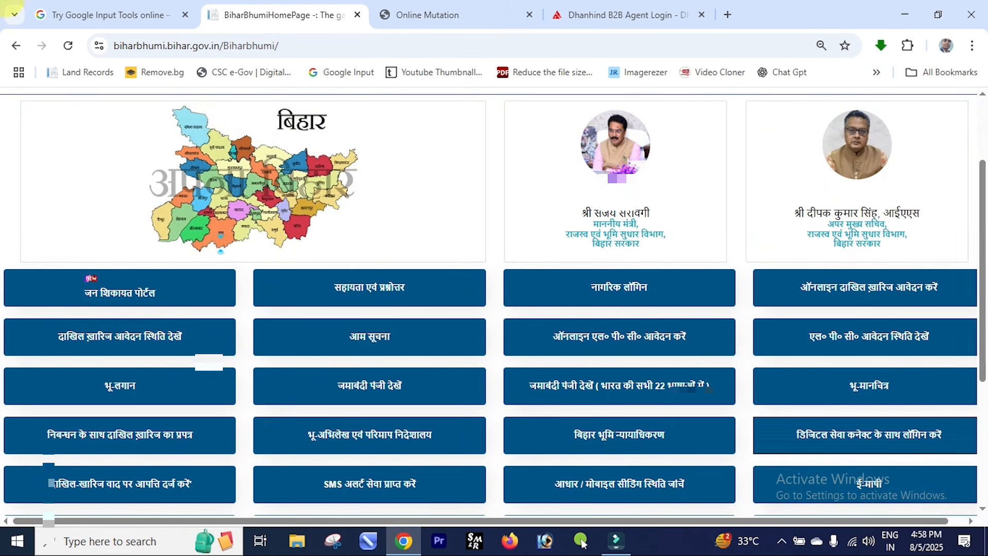
pyautogui.click(98, 14)
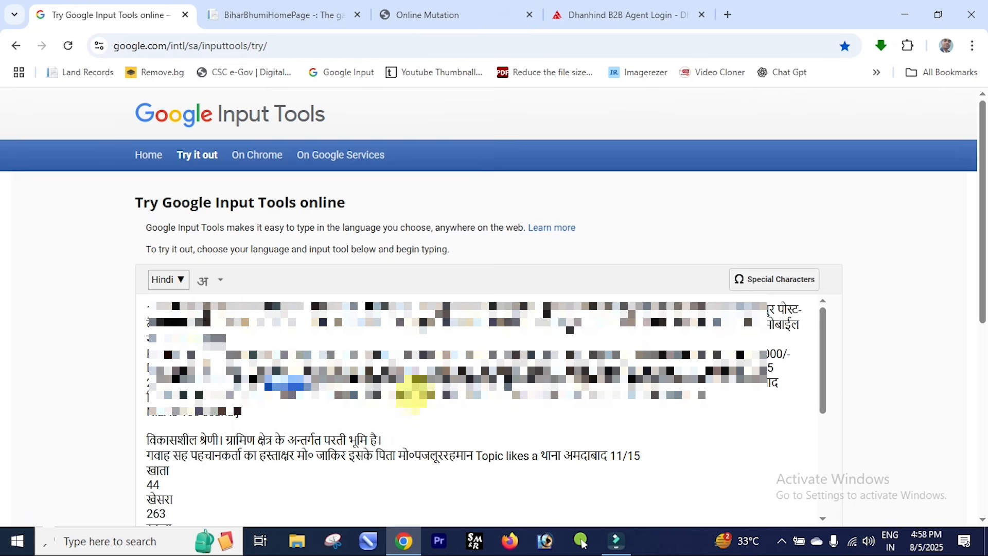
pyautogui.click(381, 375)
pyautogui.moveTo(381, 377); pyautogui.dragTo(434, 380)
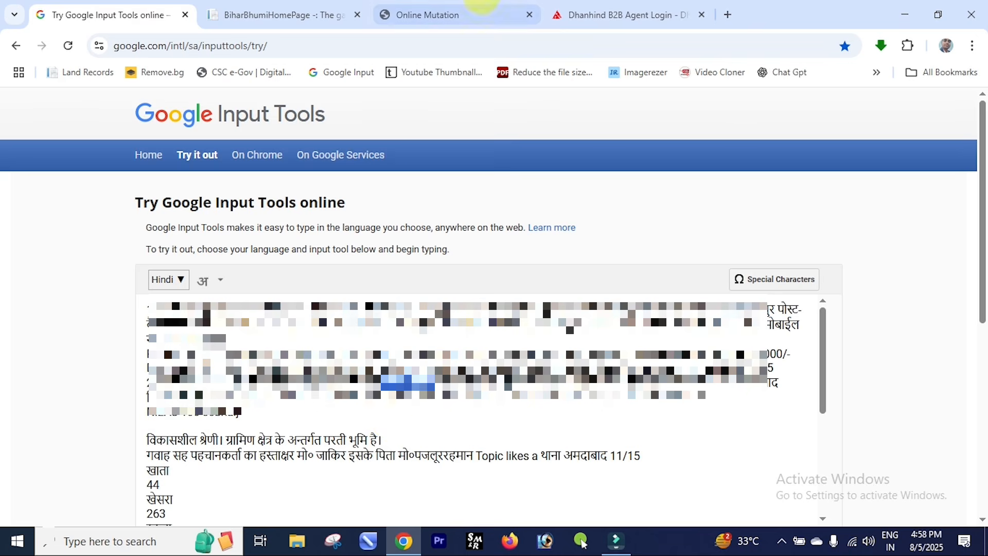
pyautogui.click(422, 15)
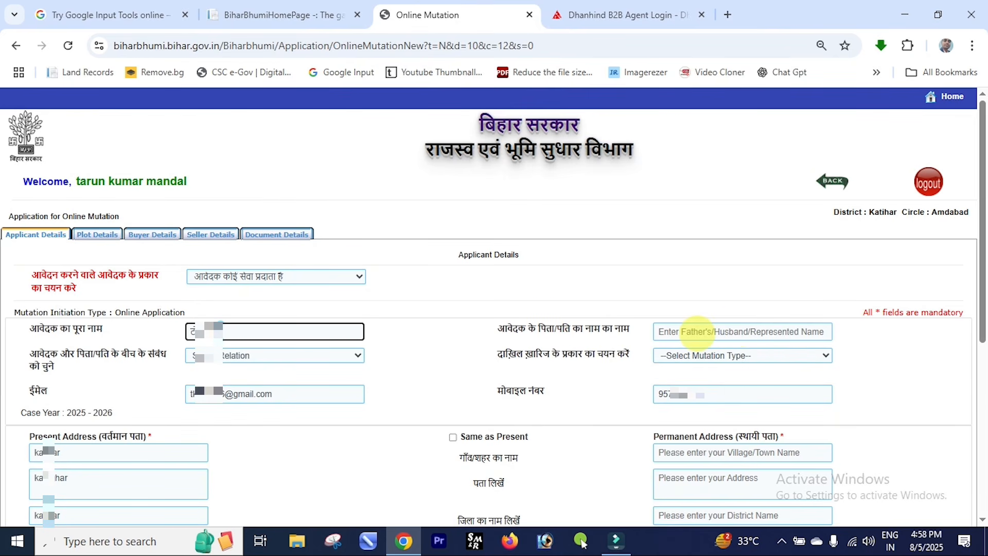
# - Paste the Hindi father's/husband's name, keep relation Husband, and set mutation type Sale/Purchase
pyautogui.click(693, 332)
pyautogui.hotkey('ctrl', 'v')
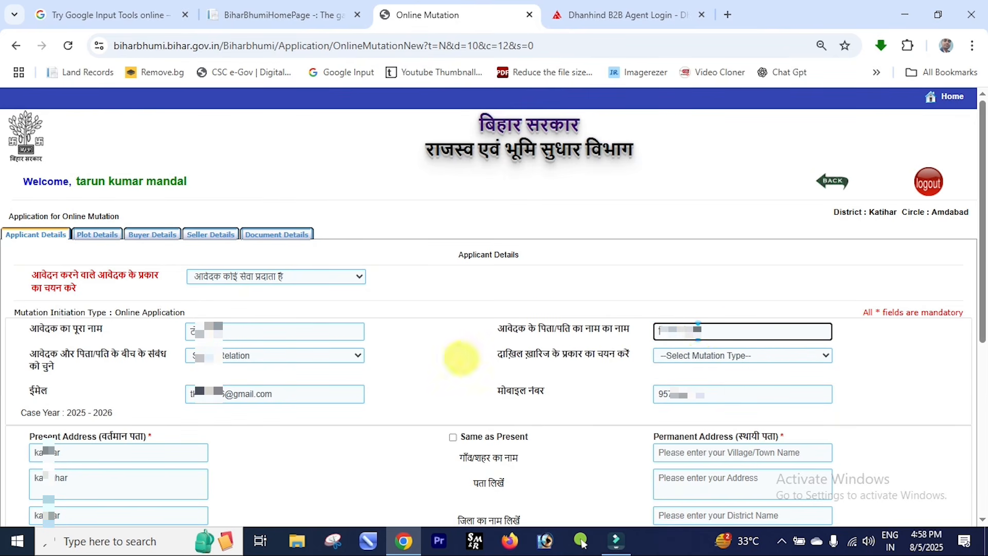
pyautogui.click(730, 355)
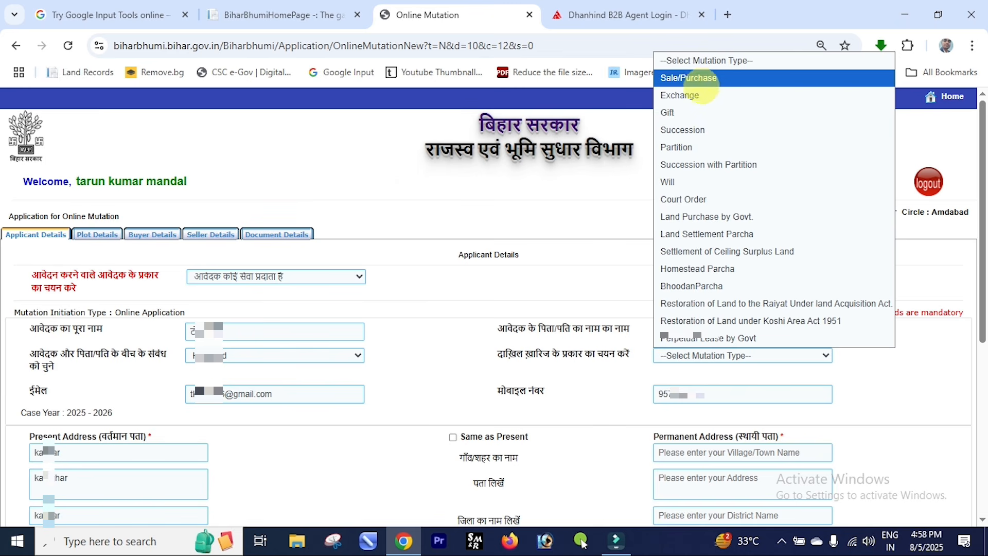
pyautogui.click(688, 78)
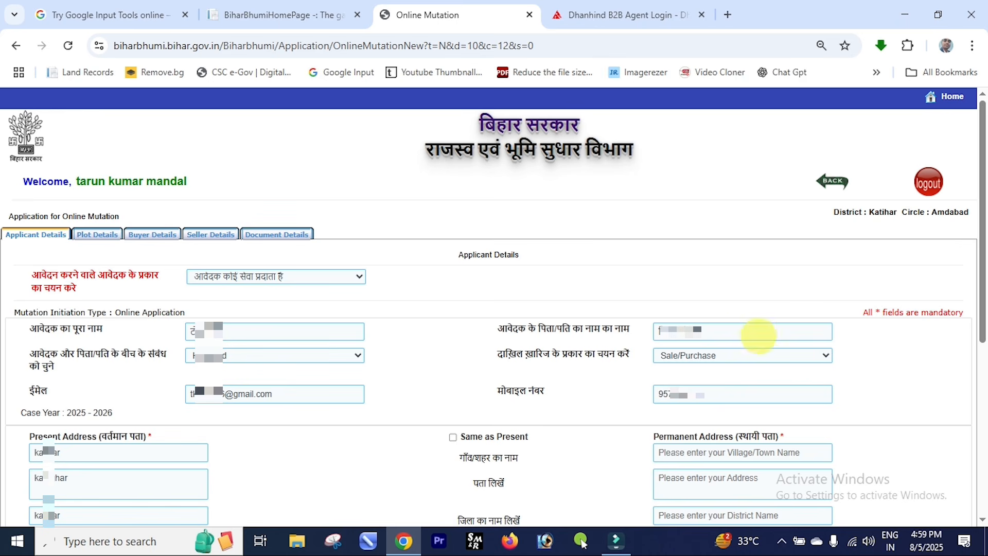
pyautogui.click(245, 359)
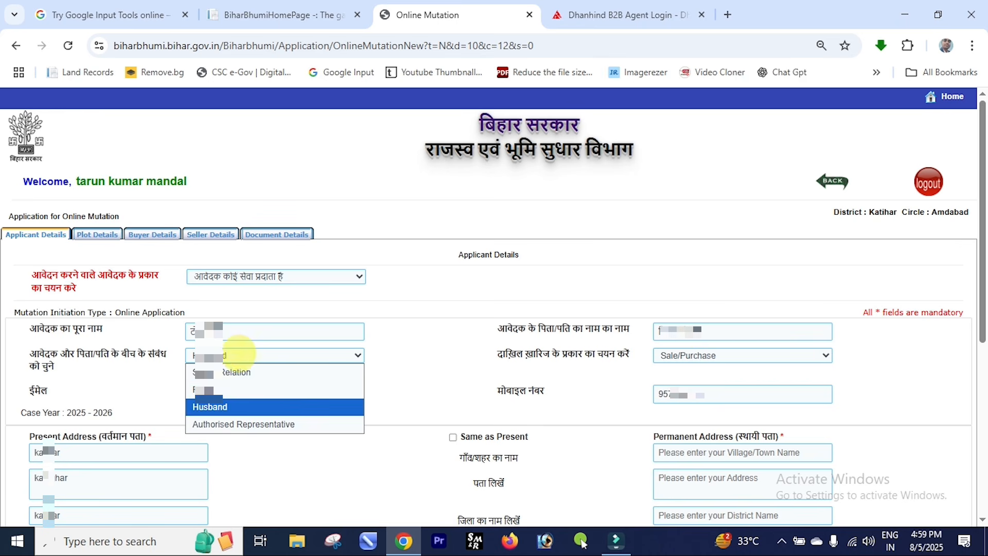
pyautogui.click(243, 355)
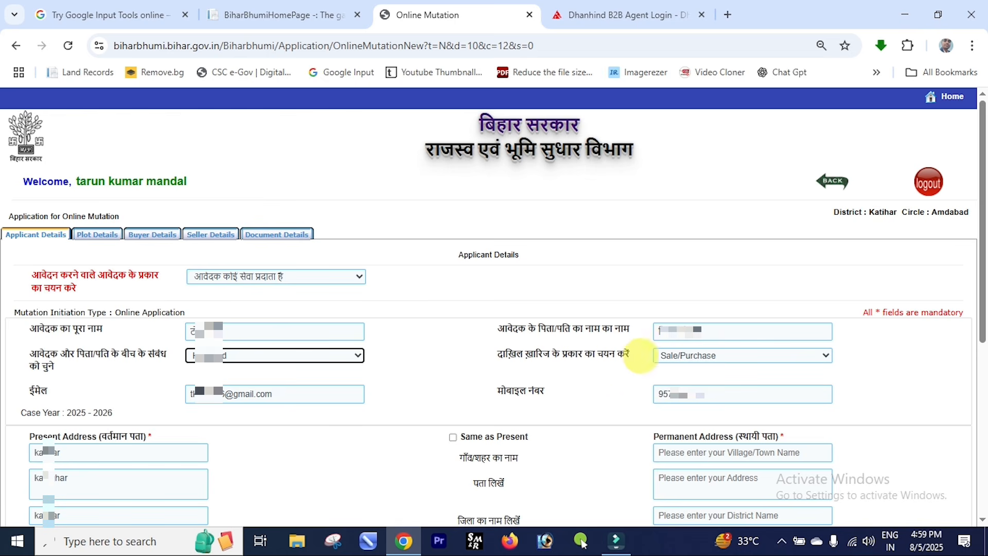
pyautogui.click(723, 356)
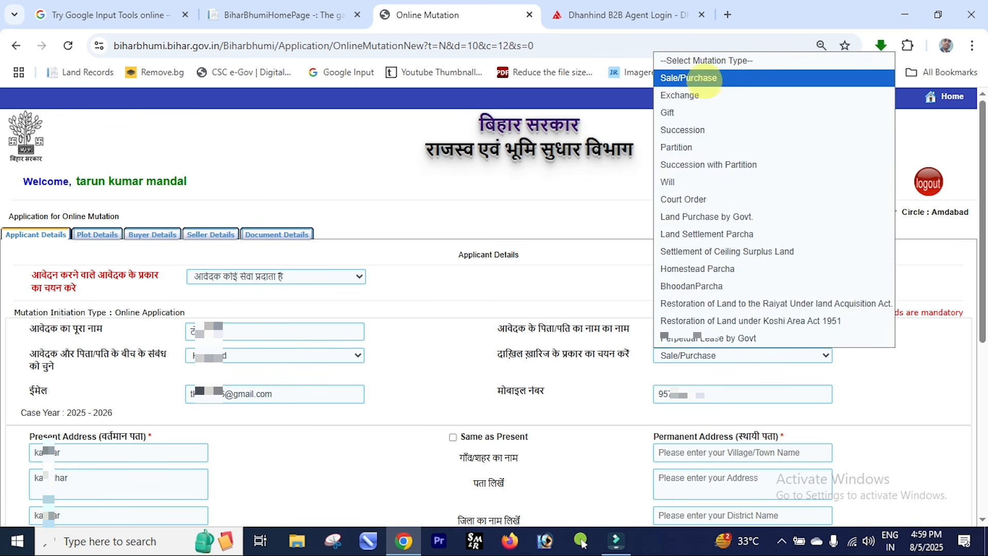
pyautogui.click(689, 77)
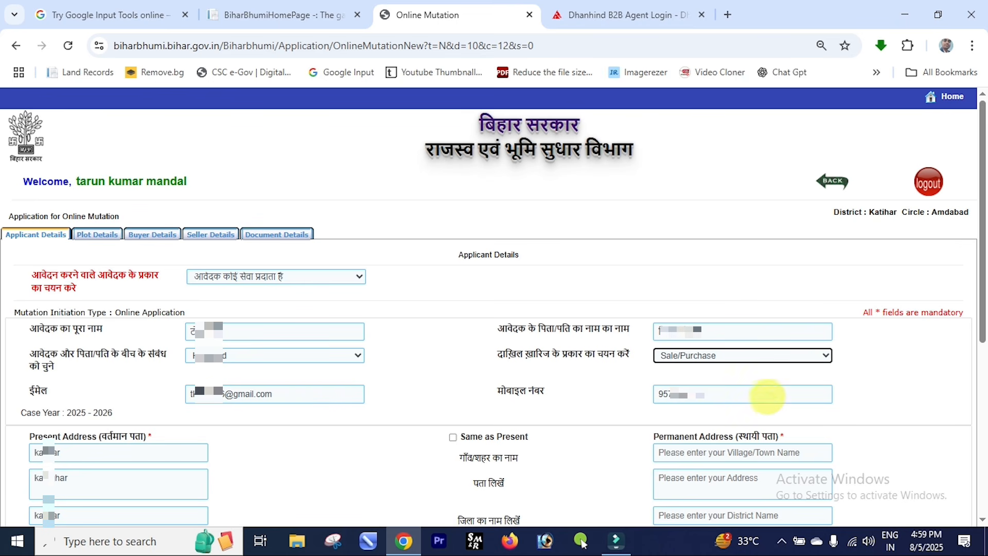
# - Correct the mobile number and village address, then Save & Next to Plot Details
pyautogui.click(764, 396)
pyautogui.press('BackSpace')
pyautogui.press('BackSpace')
pyautogui.press('BackSpace')
pyautogui.press('BackSpace')
pyautogui.press('BackSpace')
pyautogui.press('BackSpace')
pyautogui.press('BackSpace')
pyautogui.press('BackSpace')
pyautogui.press('BackSpace')
pyautogui.press('BackSpace')
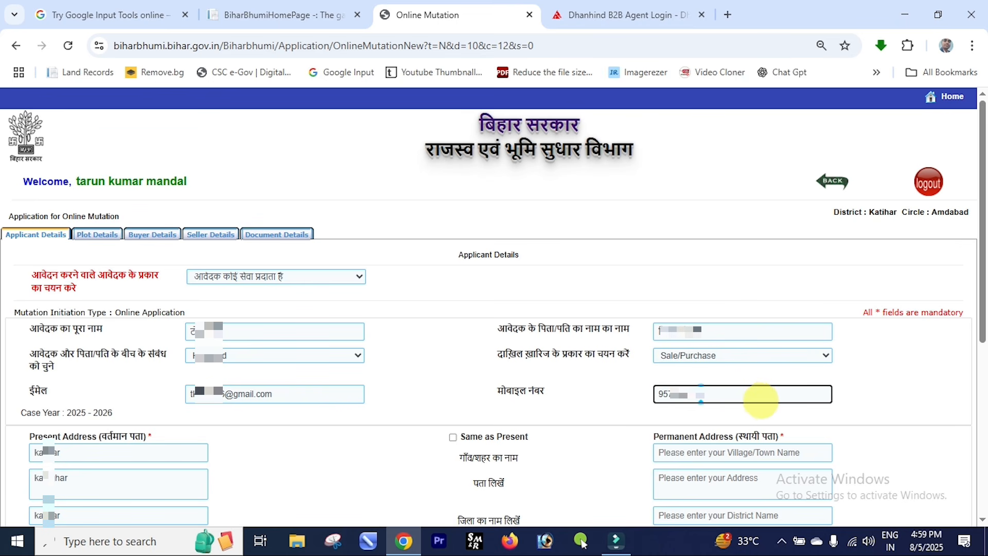
pyautogui.click(126, 457)
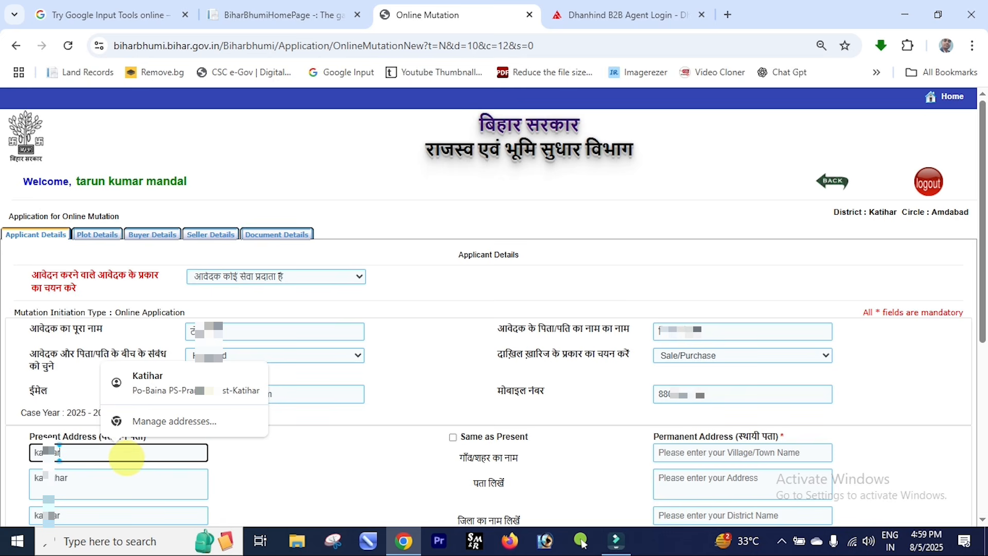
pyautogui.press('BackSpace')
pyautogui.press('BackSpace')
pyautogui.press('BackSpace')
pyautogui.press('BackSpace')
pyautogui.press('BackSpace')
pyautogui.press('BackSpace')
pyautogui.press('BackSpace')
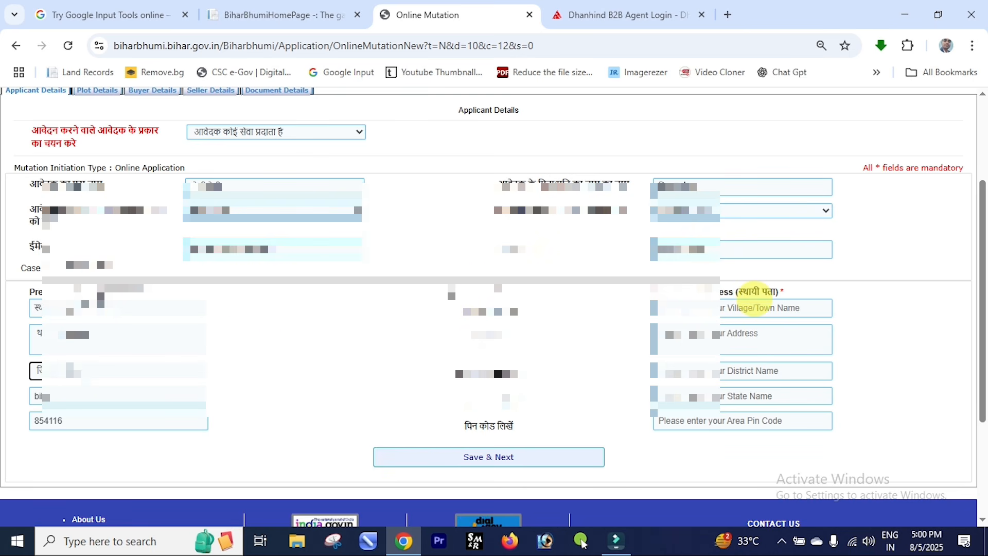
pyautogui.click(481, 456)
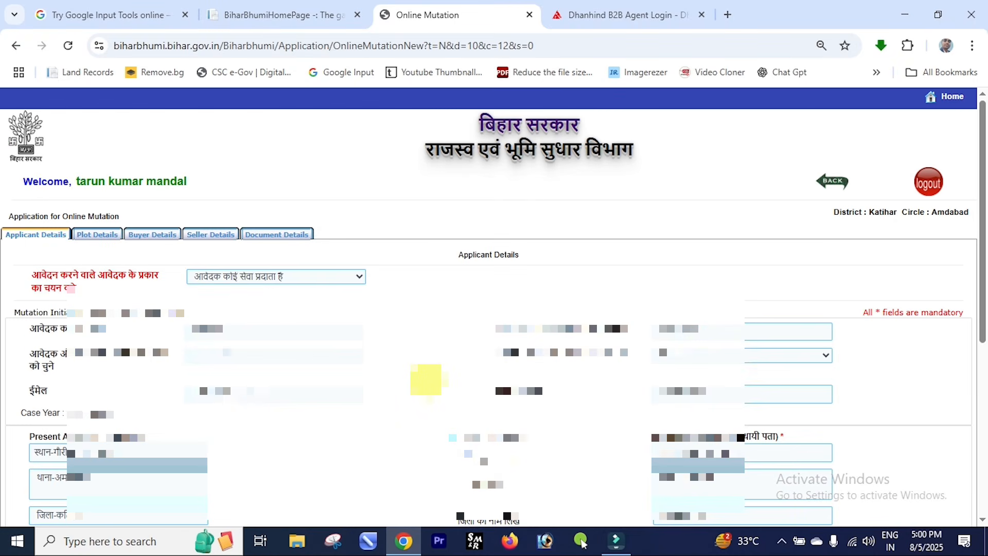
pyautogui.moveTo(982, 242); pyautogui.dragTo(981, 333)
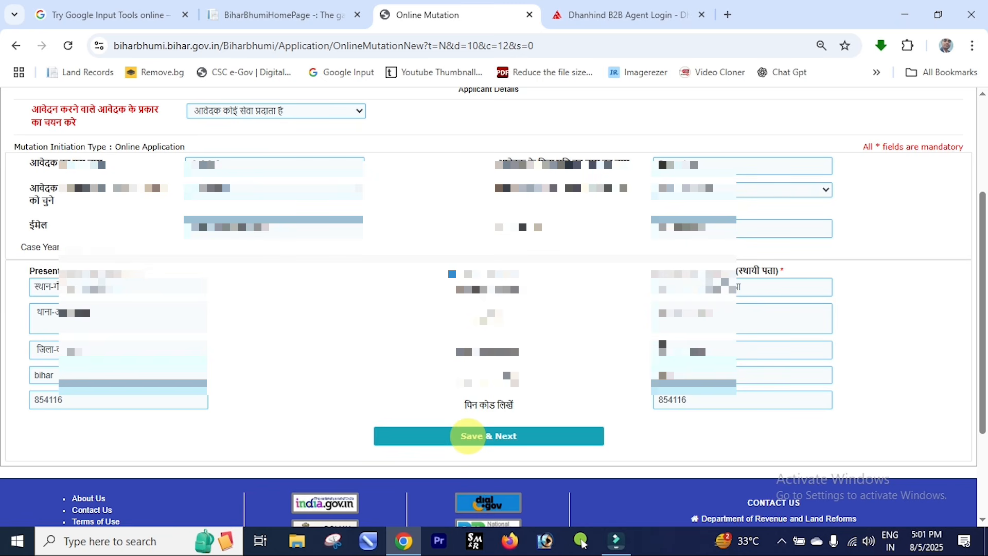
pyautogui.click(468, 436)
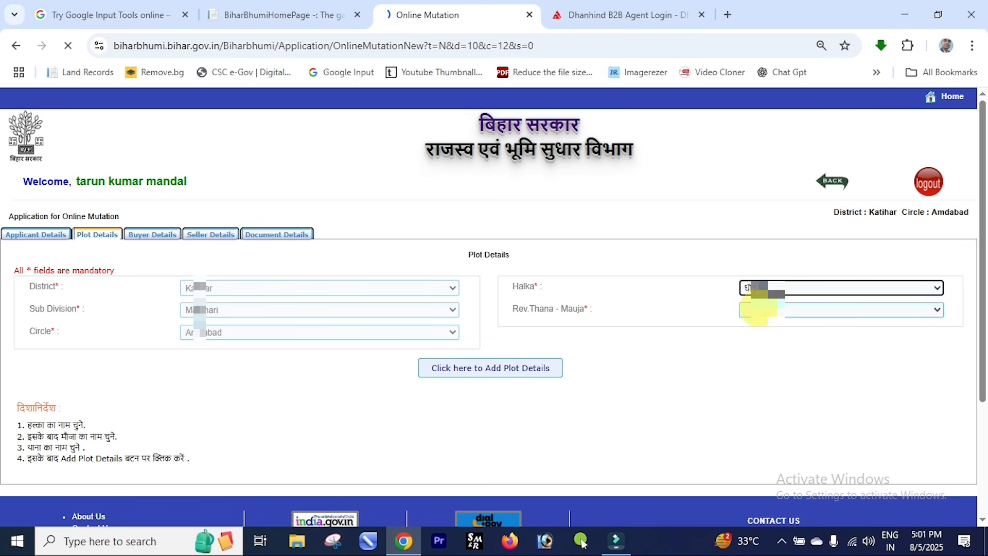
# - Select the Rev. Thana–Mauja for the plot
pyautogui.click(762, 309)
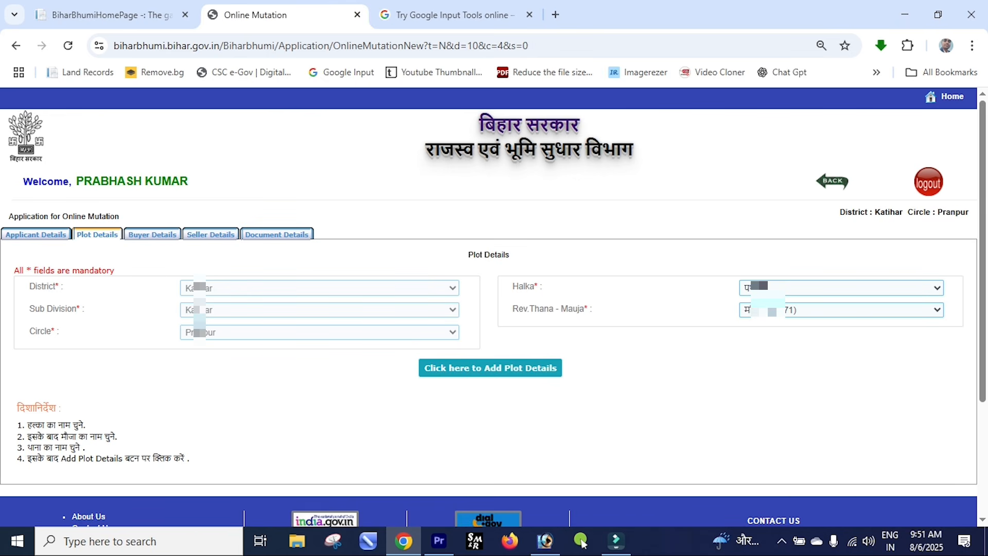
# - Mark the seller as jamabandi holder and search jamabandi by भाग 1, पृष्ठ 2
pyautogui.click(490, 367)
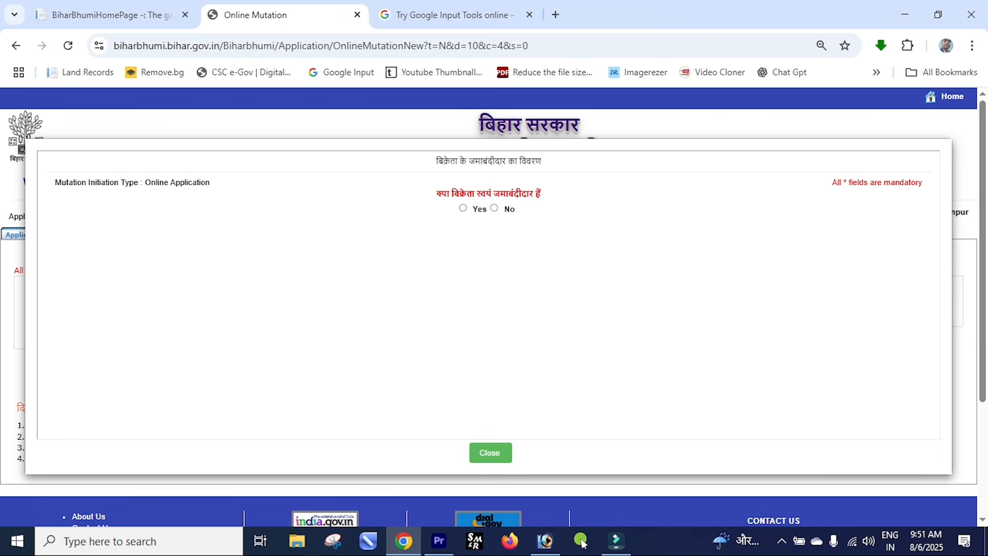
pyautogui.click(464, 208)
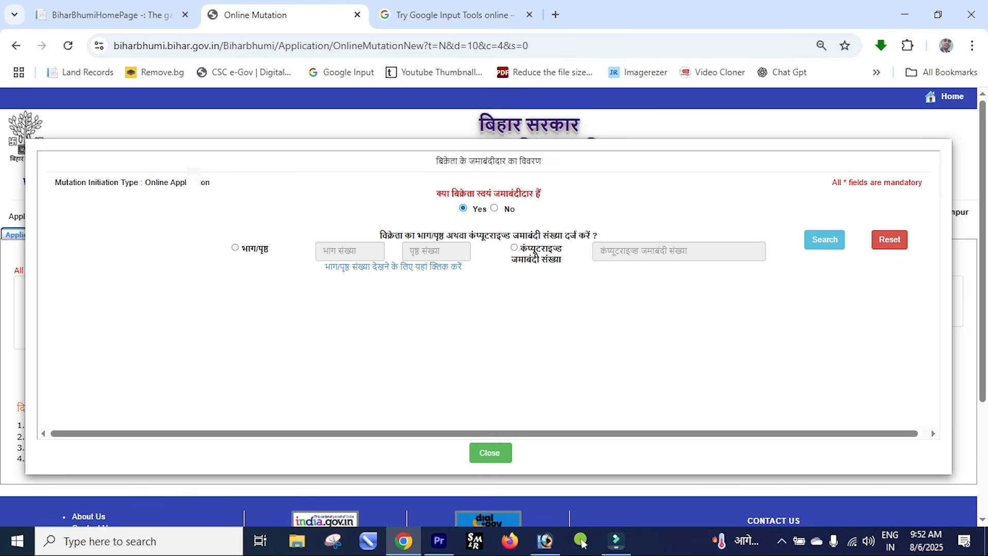
pyautogui.click(235, 248)
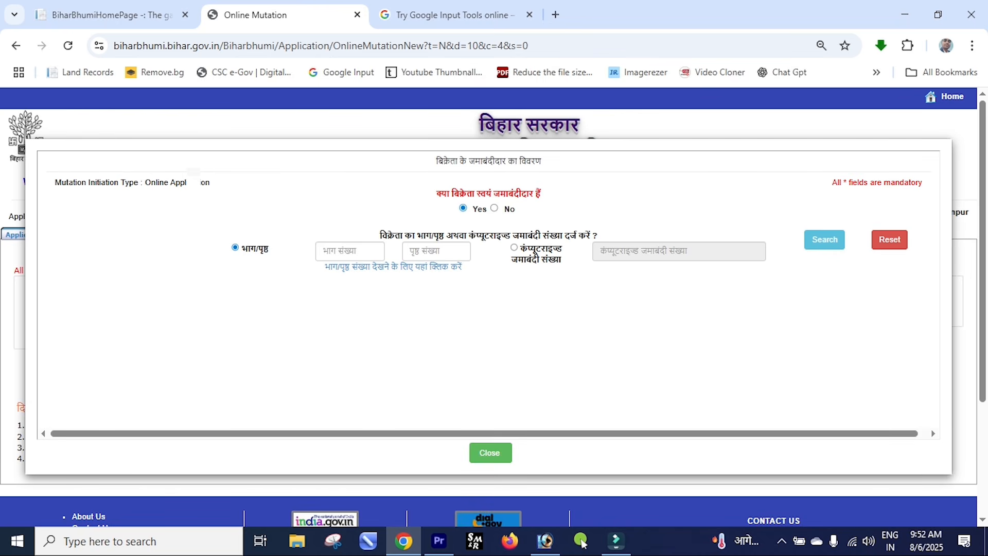
pyautogui.click(333, 251)
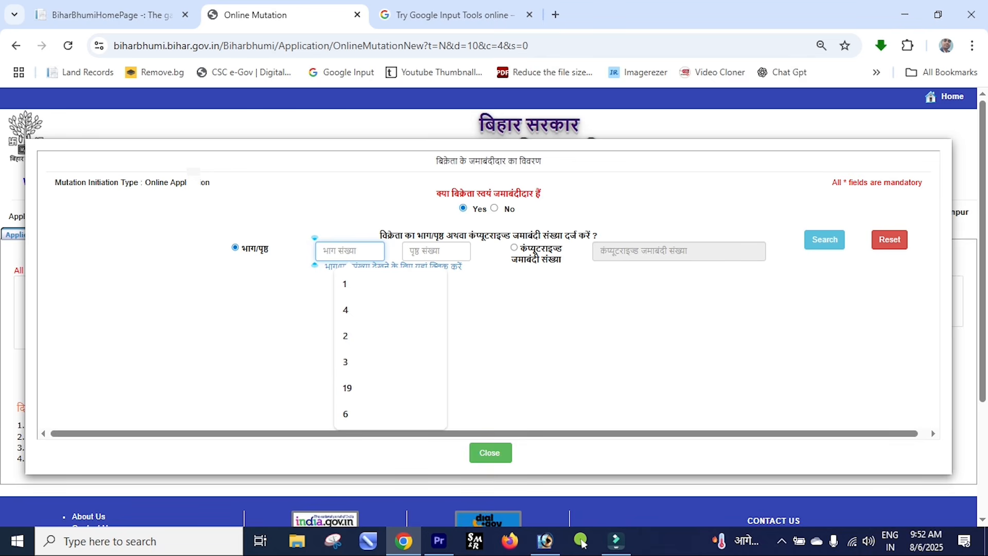
pyautogui.write('1')
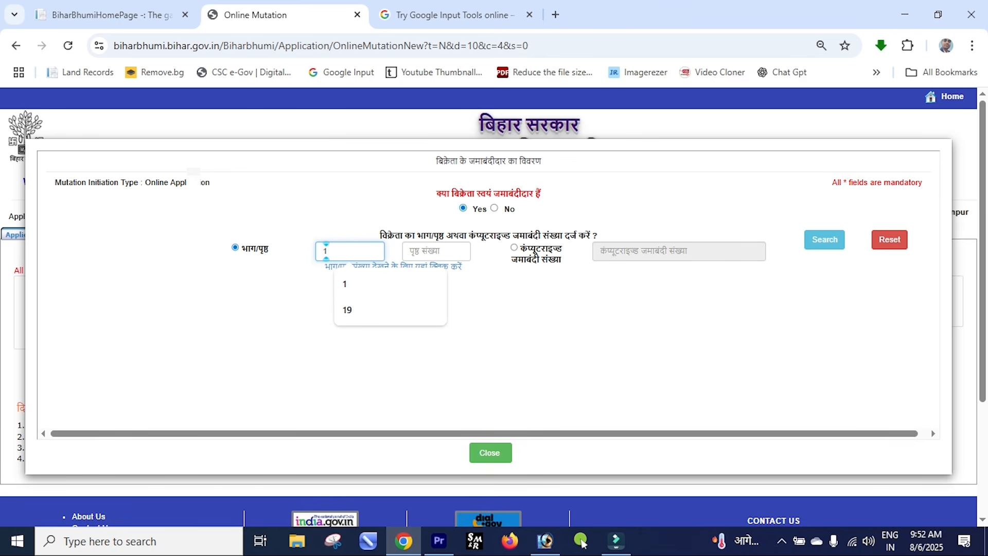
pyautogui.press('Tab')
pyautogui.write('2')
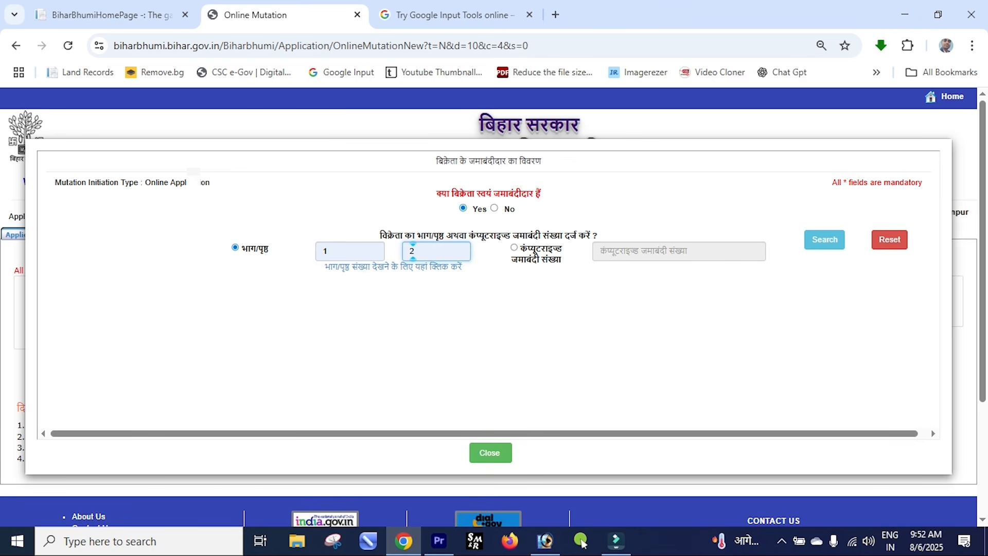
pyautogui.press('Tab')
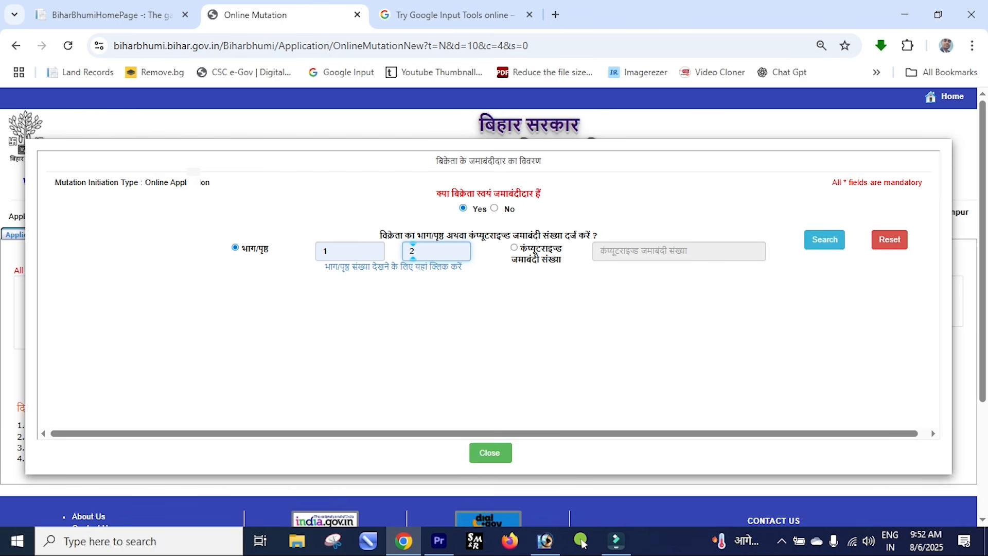
pyautogui.press('Return')
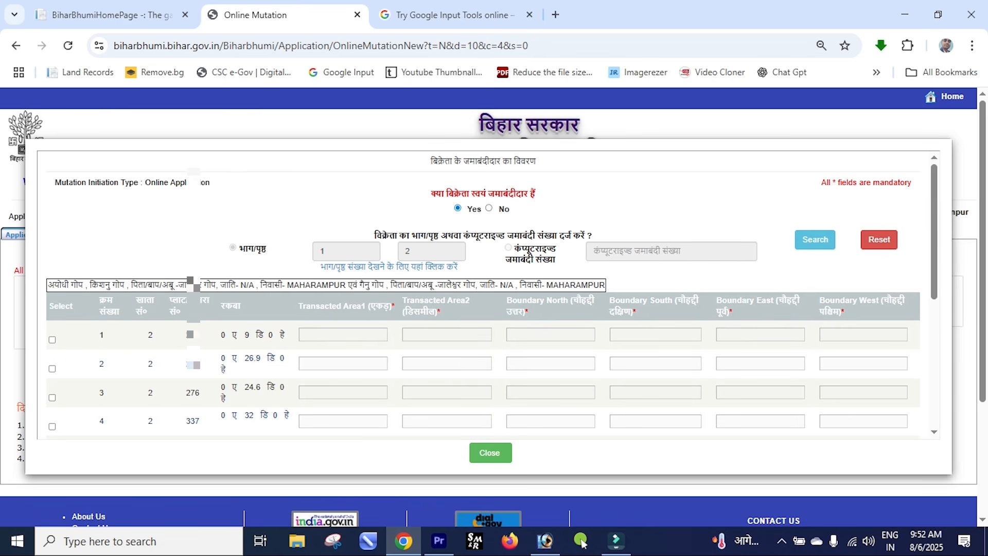
# - Tick plot row 5 and enter transacted area 0 acre, 2 decimal
pyautogui.scroll(-4, 489, 294)
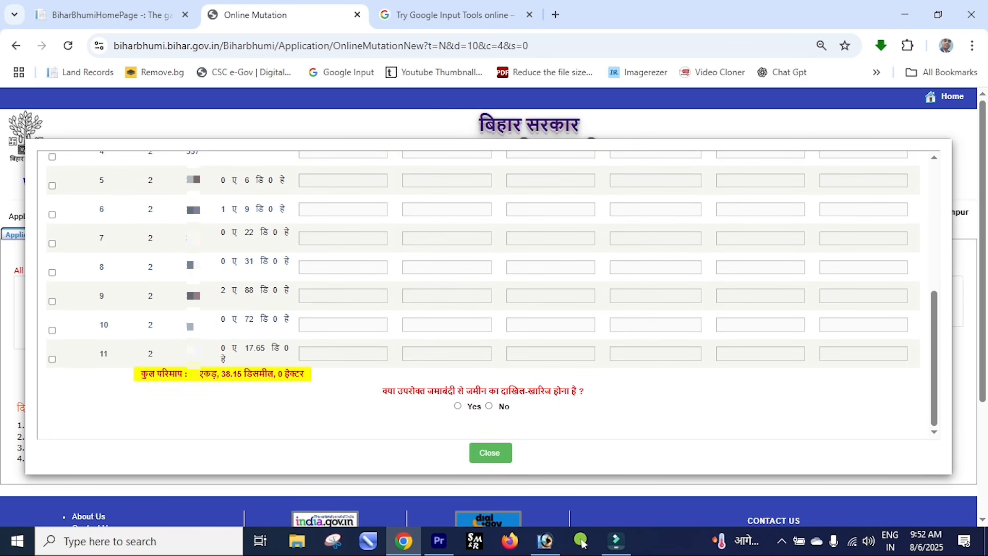
pyautogui.scroll(3, 489, 294)
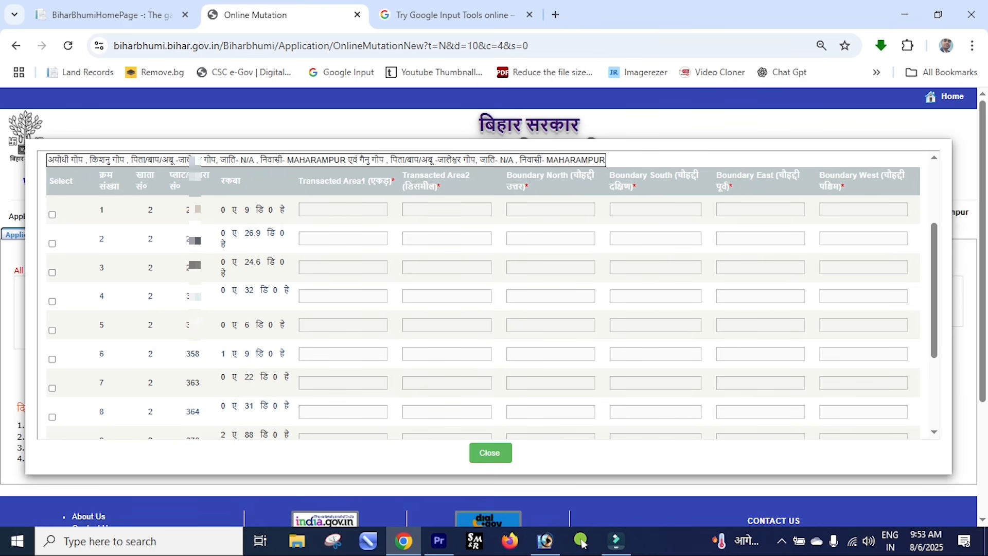
pyautogui.scroll(3, 489, 294)
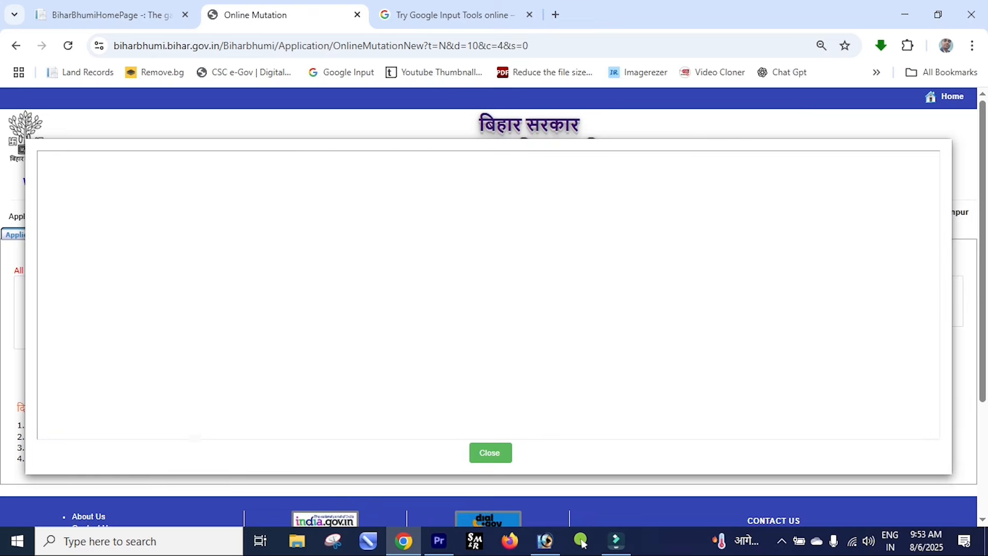
pyautogui.scroll(-2, 489, 295)
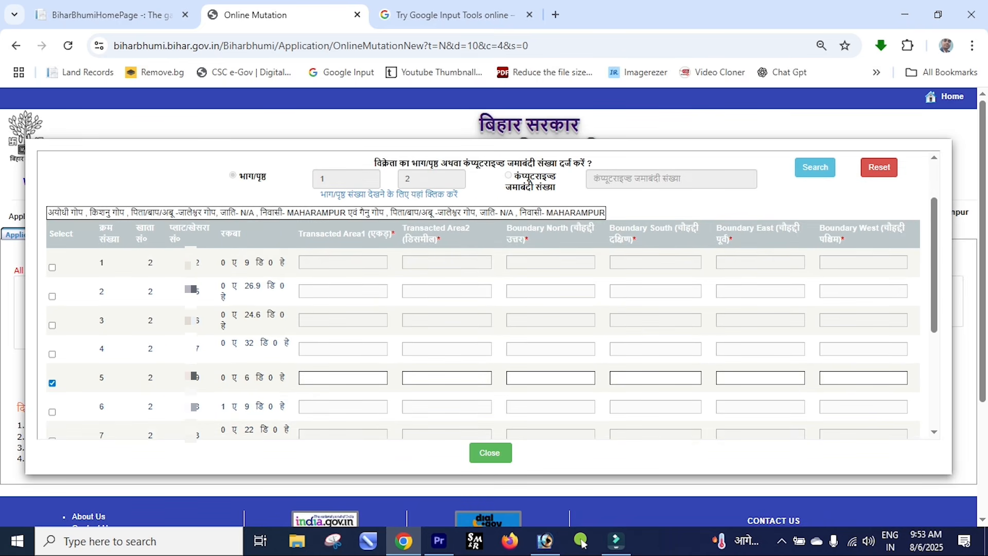
pyautogui.write('0')
pyautogui.press('Tab')
pyautogui.write('2')
pyautogui.press('Tab')
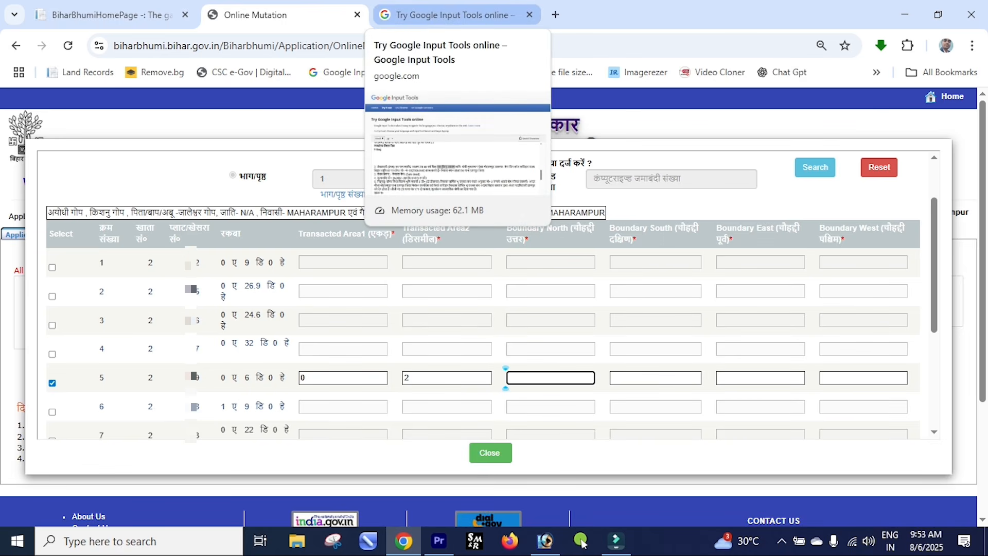
# - Bring the Hindi boundary text from Google Input Tools into row 5: नीज खरीदार north, east, west; neighbour south
pyautogui.click(453, 14)
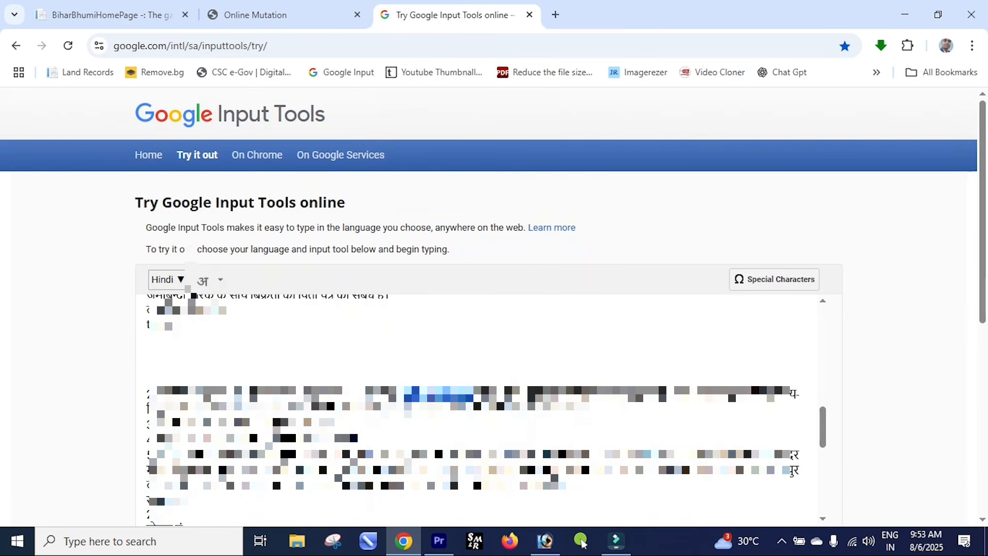
pyautogui.scroll(5, 792, 472)
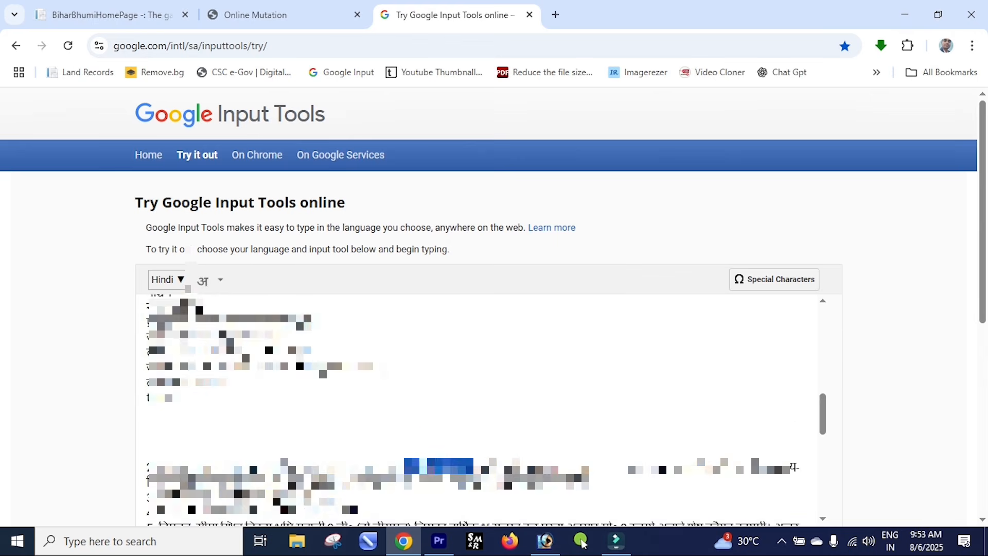
pyautogui.hotkey('ctrl', 'shift', 'Tab')
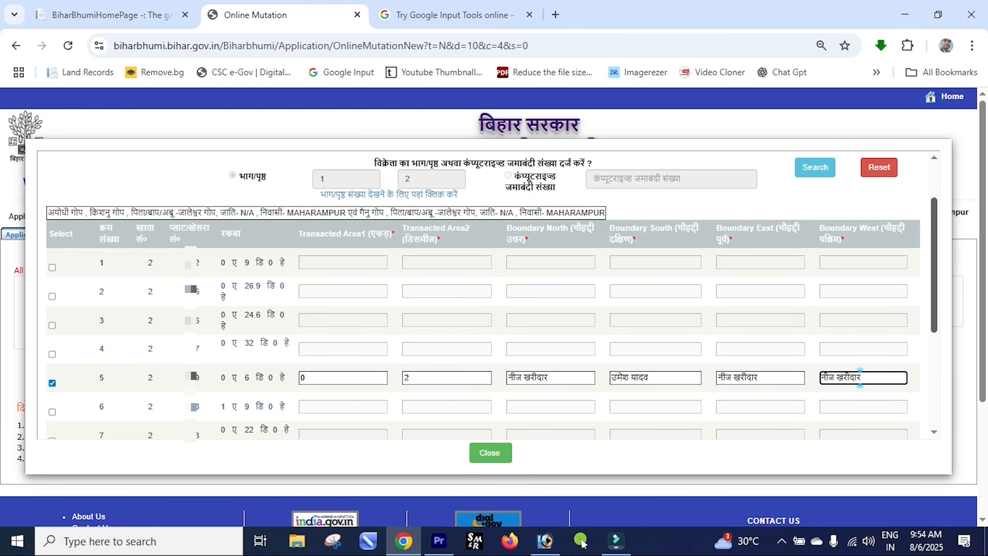
pyautogui.moveTo(934, 265); pyautogui.dragTo(934, 359)
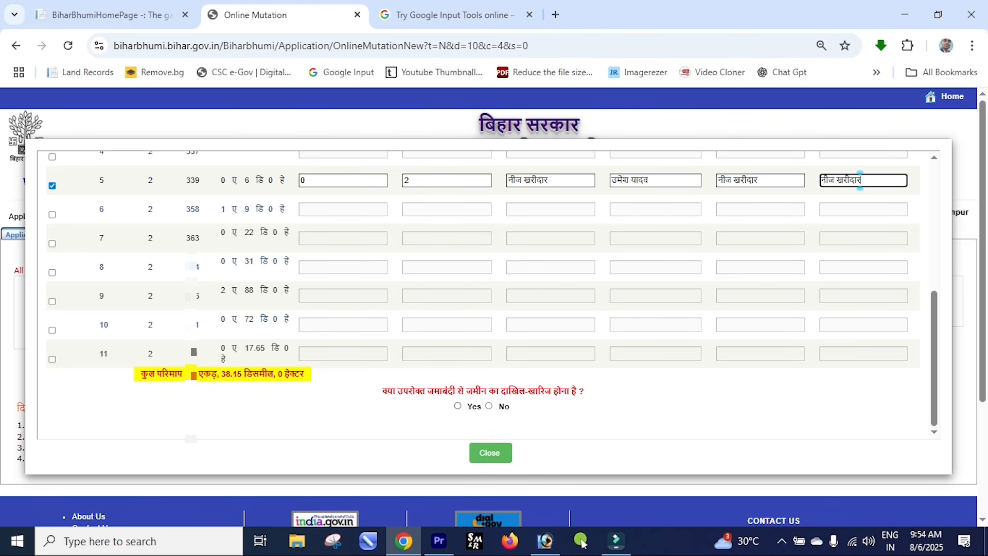
# - Choose Yes for mutation from this jamabandi and save the seller's plot details until 'Saved Successfully' appears
pyautogui.click(457, 406)
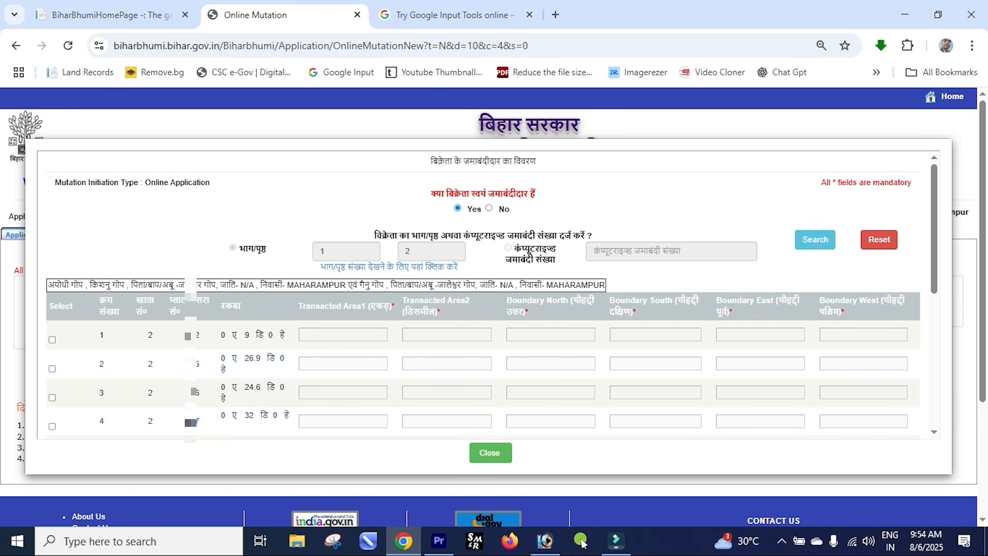
pyautogui.scroll(-5, 488, 294)
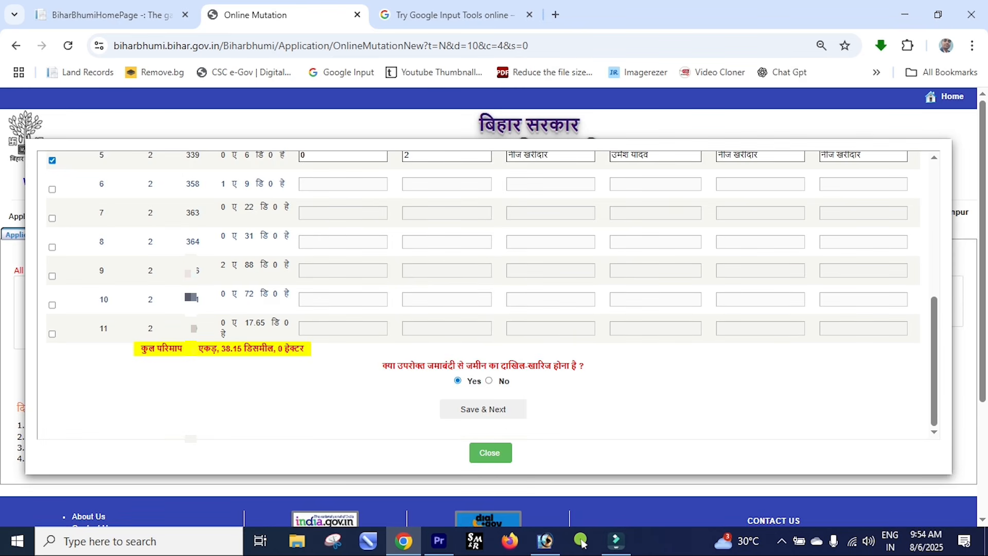
pyautogui.click(482, 409)
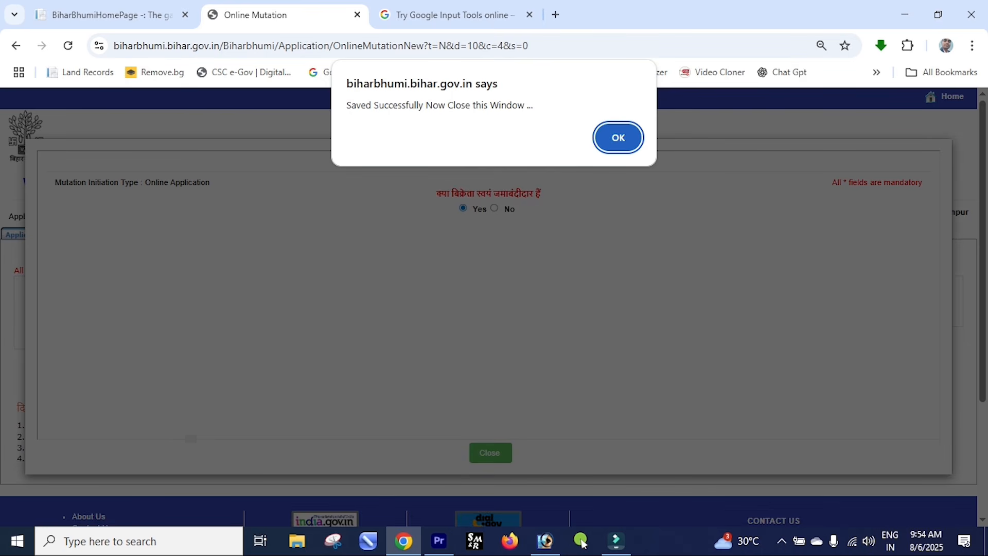
# - Acknowledge the save message, close the seller window and tick the घोषणापत्र declaration checkbox
pyautogui.press('Return')
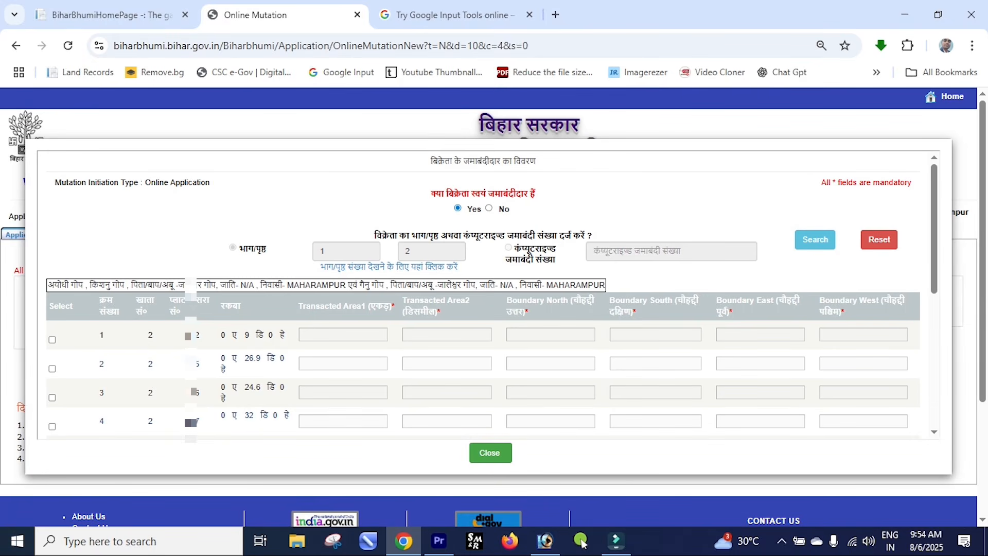
pyautogui.click(491, 452)
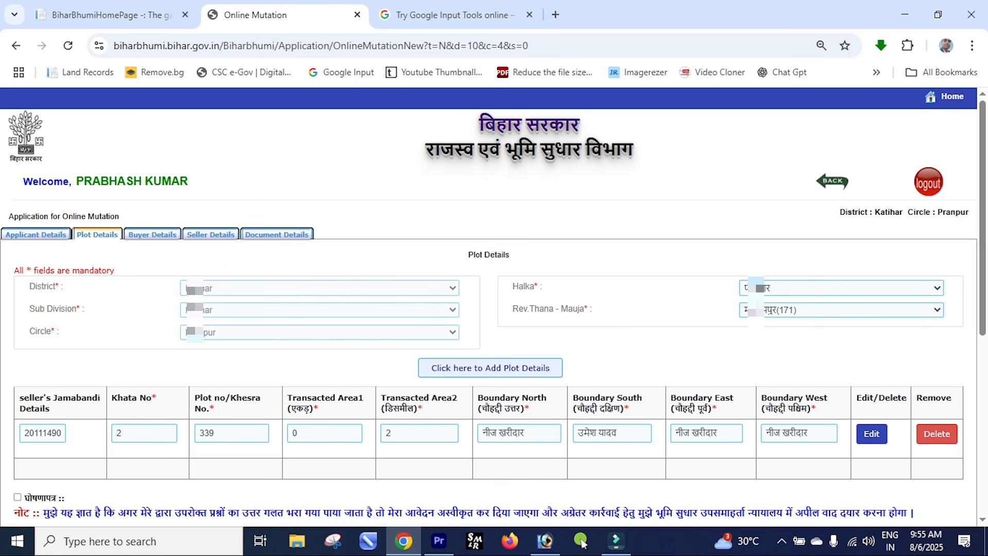
pyautogui.moveTo(982, 216); pyautogui.dragTo(982, 280)
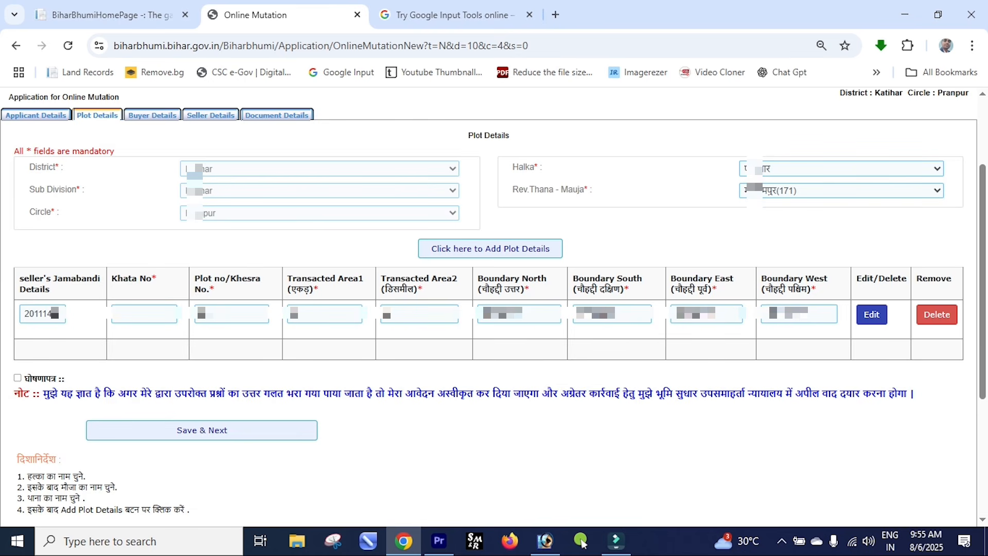
pyautogui.click(17, 378)
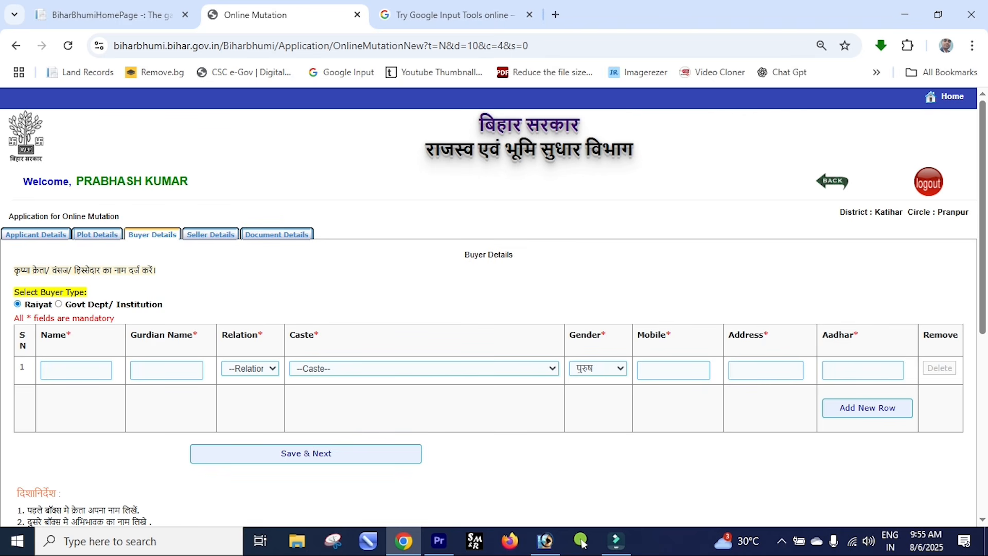
# - Fill the buyer's name in the first buyer row, copying it from the applicant details
pyautogui.click(72, 370)
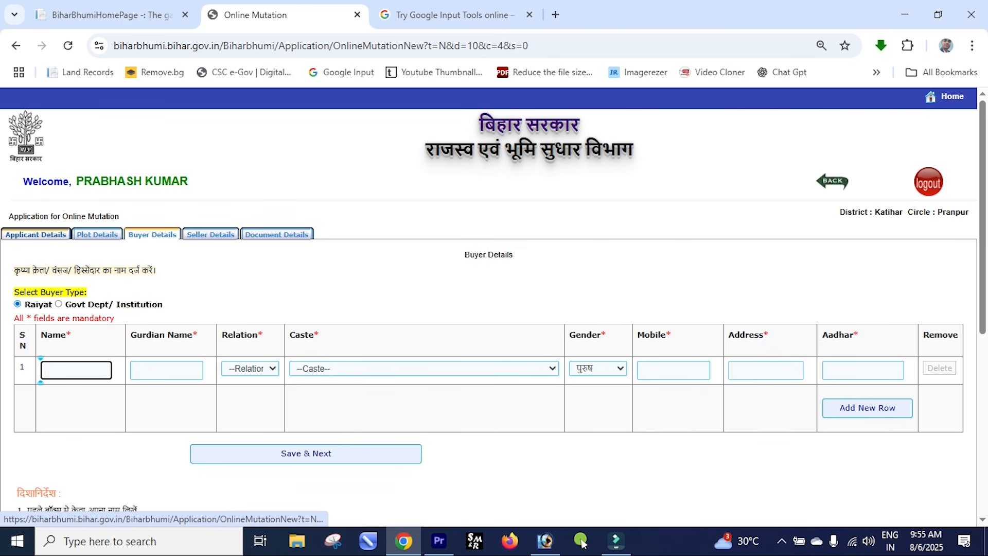
pyautogui.click(36, 234)
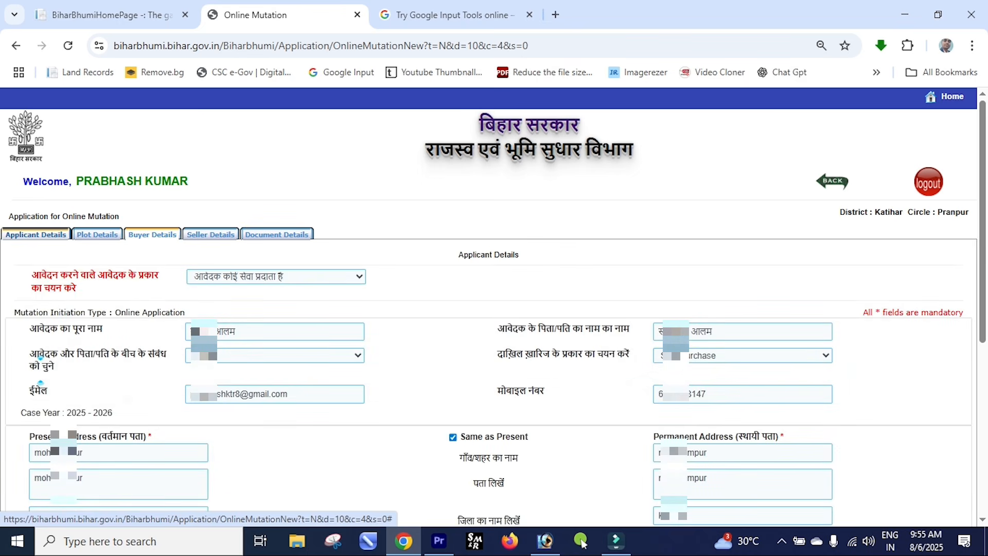
pyautogui.press('Tab')
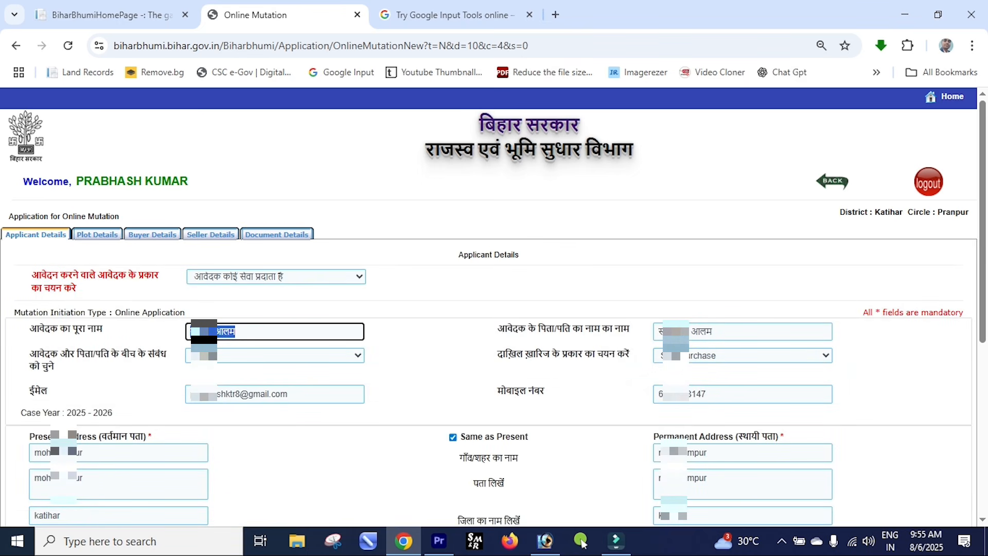
pyautogui.click(152, 234)
pyautogui.click(77, 370)
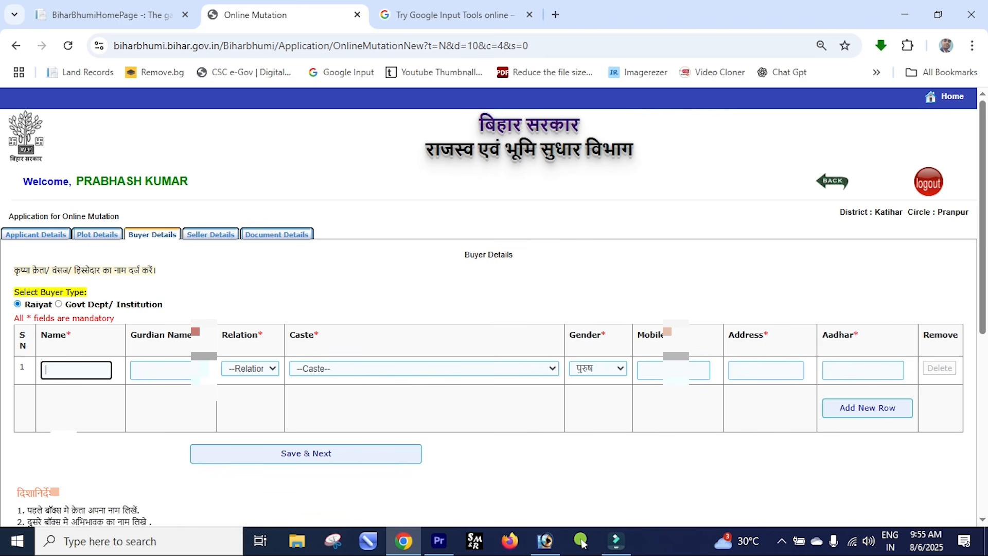
pyautogui.write('सा')
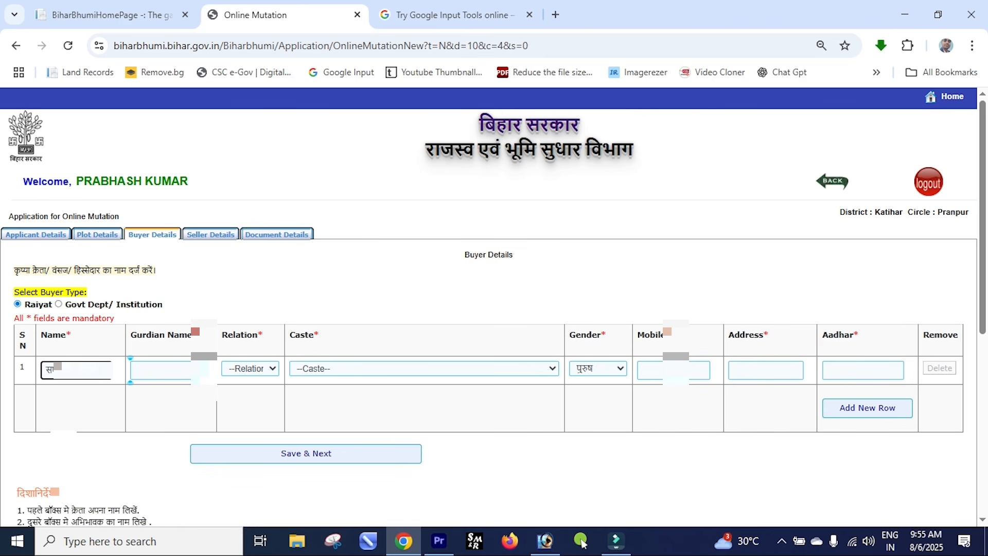
# - Copy the father/husband name from the applicant details and set the buyer's relation to पिता
pyautogui.click(36, 234)
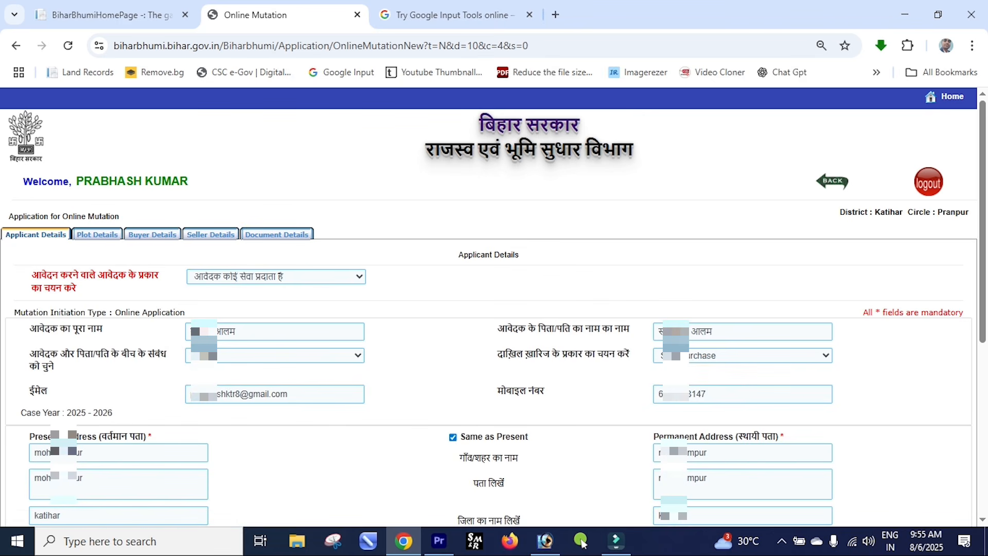
pyautogui.moveTo(720, 332); pyautogui.dragTo(657, 332)
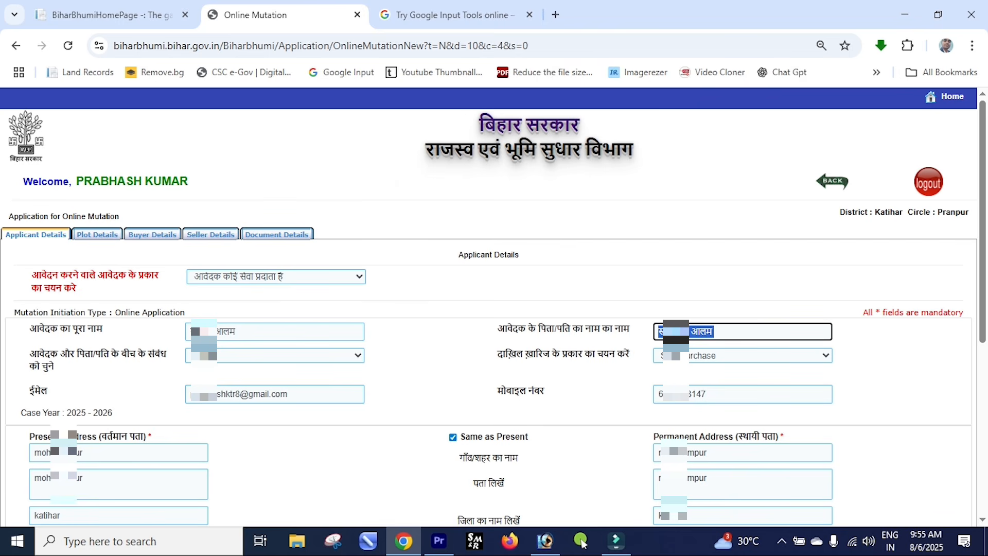
pyautogui.click(152, 234)
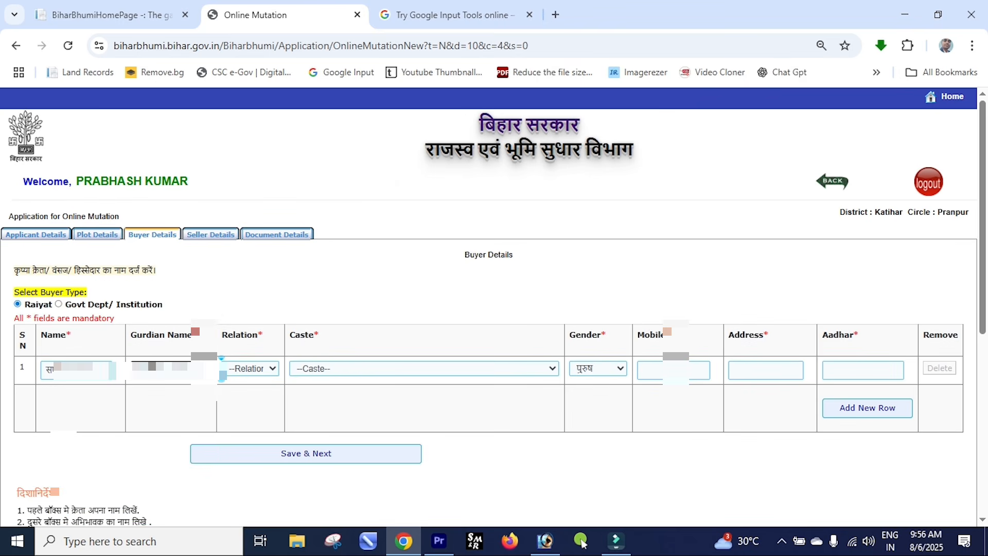
pyautogui.click(253, 368)
pyautogui.scroll(-3, 273, 227)
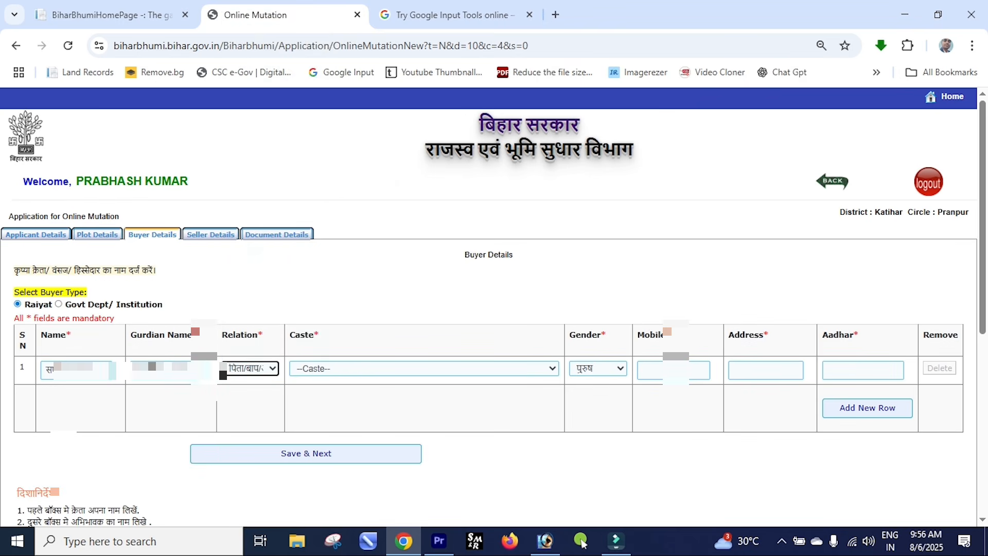
pyautogui.click(411, 368)
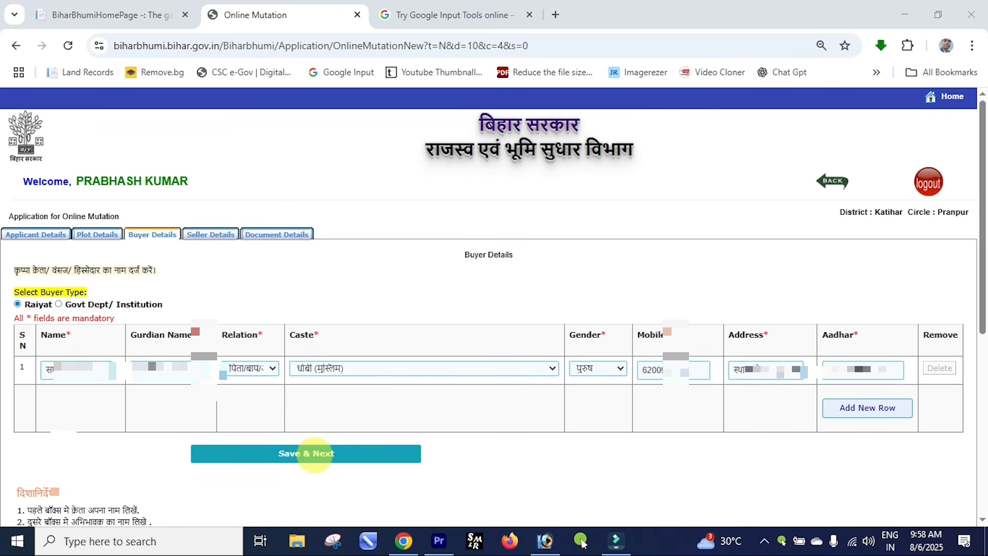
# - Save the buyer details, paste the seller's Aadhaar number into the first seller row, and submit sellers
pyautogui.click(315, 454)
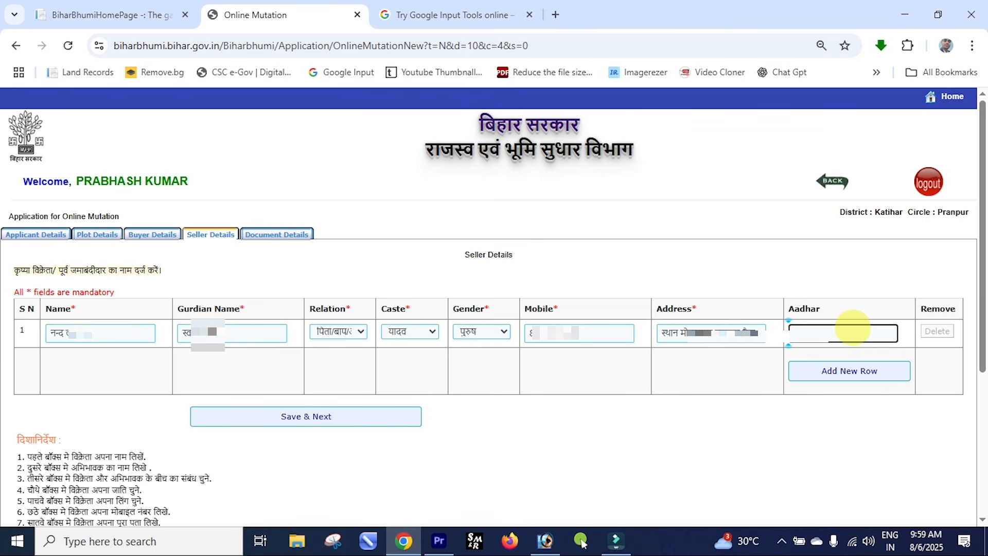
pyautogui.write('2')
pyautogui.hotkey('ctrl', 'v')
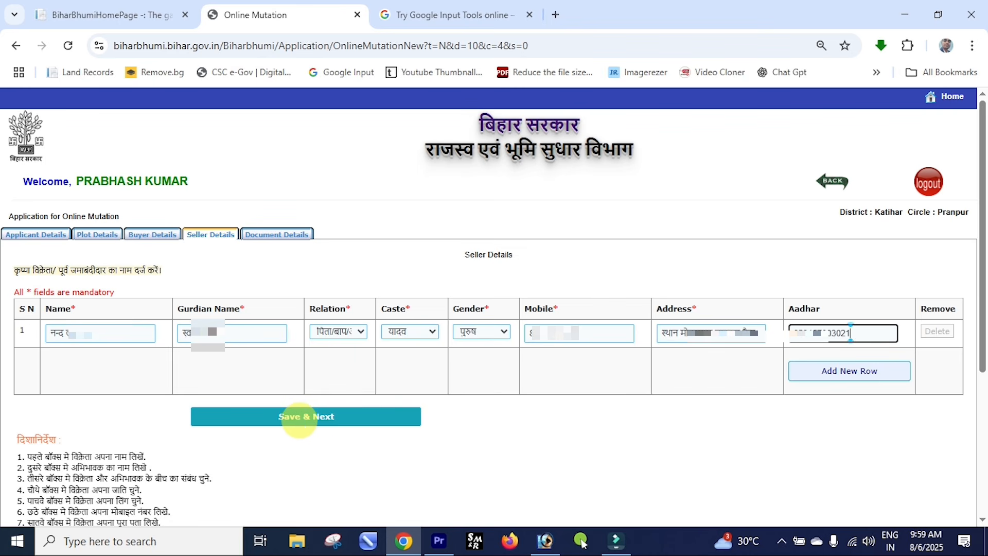
pyautogui.click(319, 417)
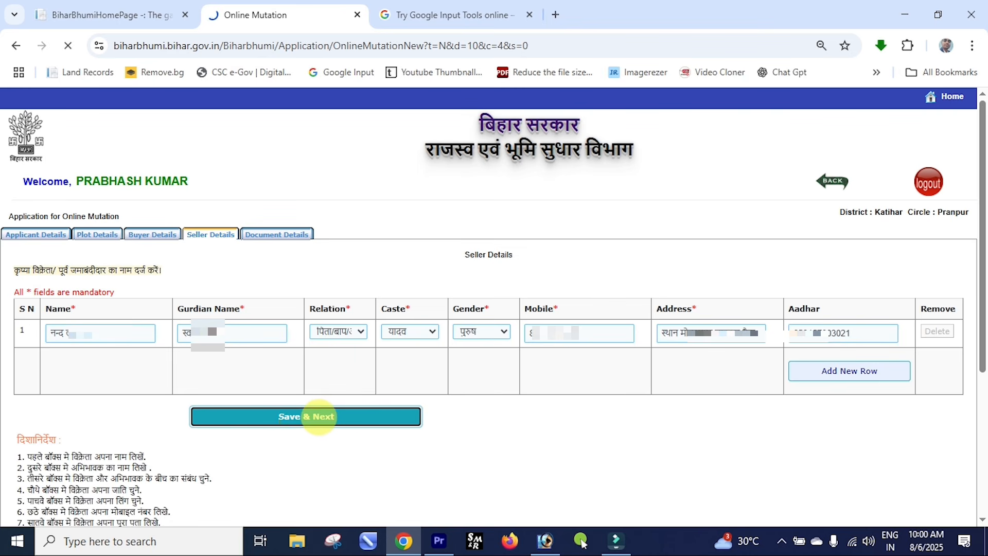
# - Record the Register Deed number, date 04/10/2018, delay reason, DSRO Katihar and PDF, then save
pyautogui.click(255, 326)
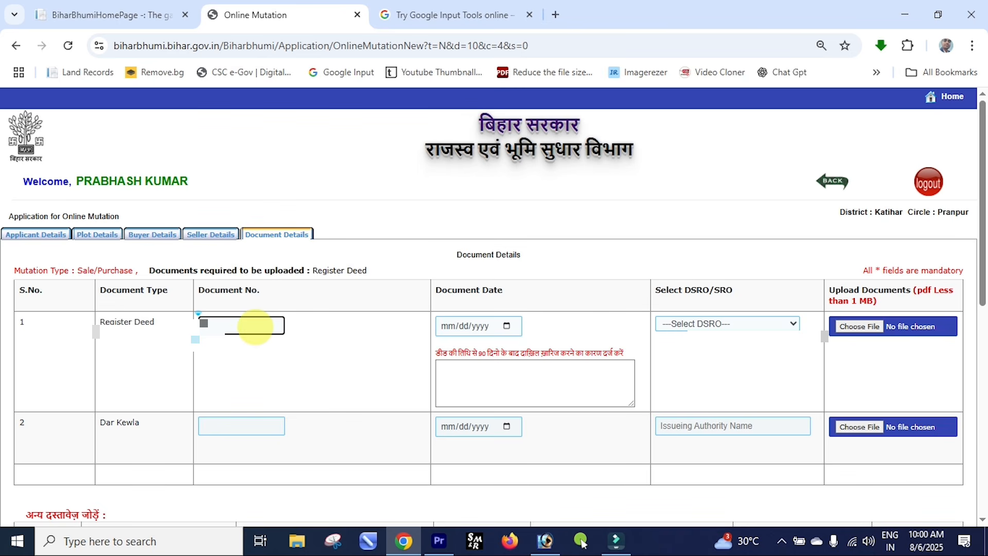
pyautogui.click(448, 326)
pyautogui.click(441, 325)
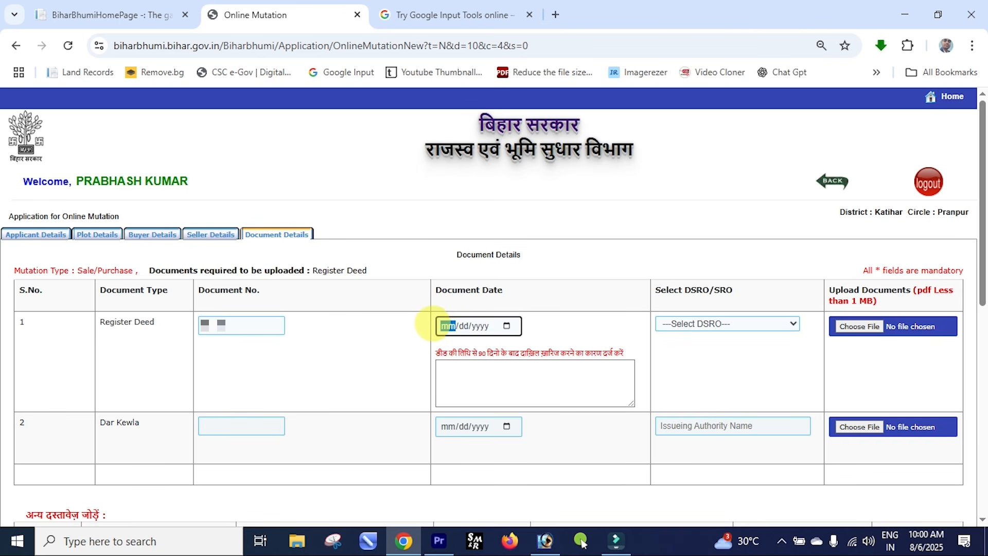
pyautogui.click(464, 325)
pyautogui.click(482, 325)
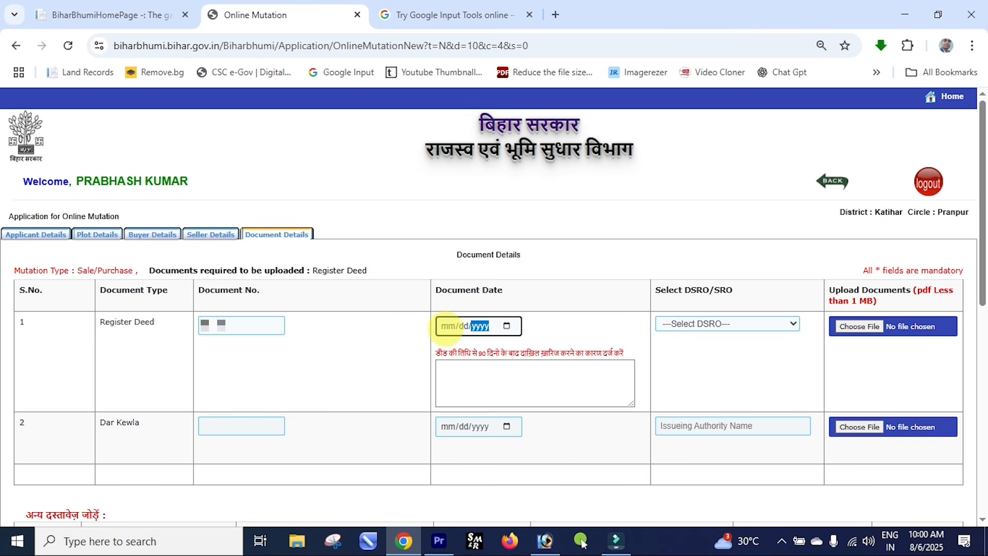
pyautogui.click(446, 325)
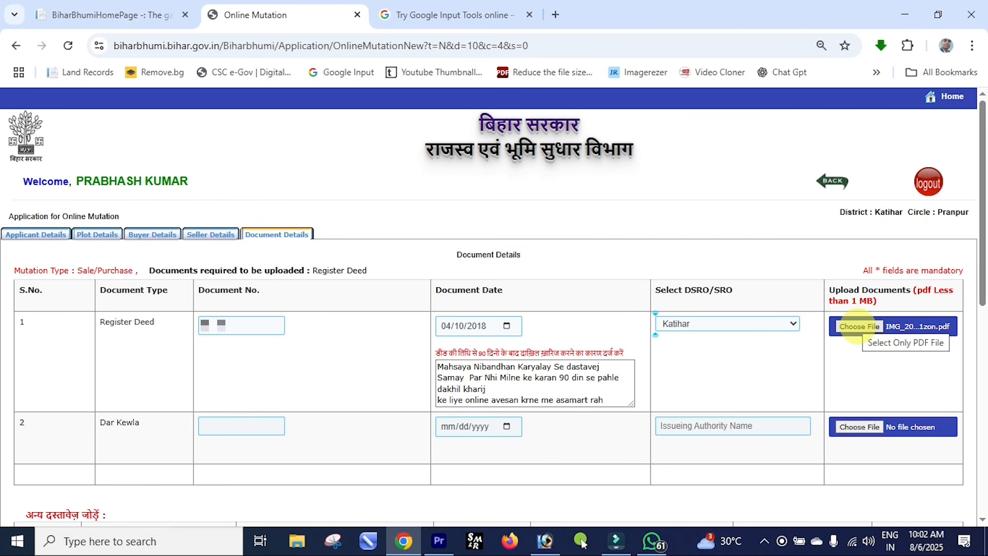
pyautogui.scroll(-5, 353, 409)
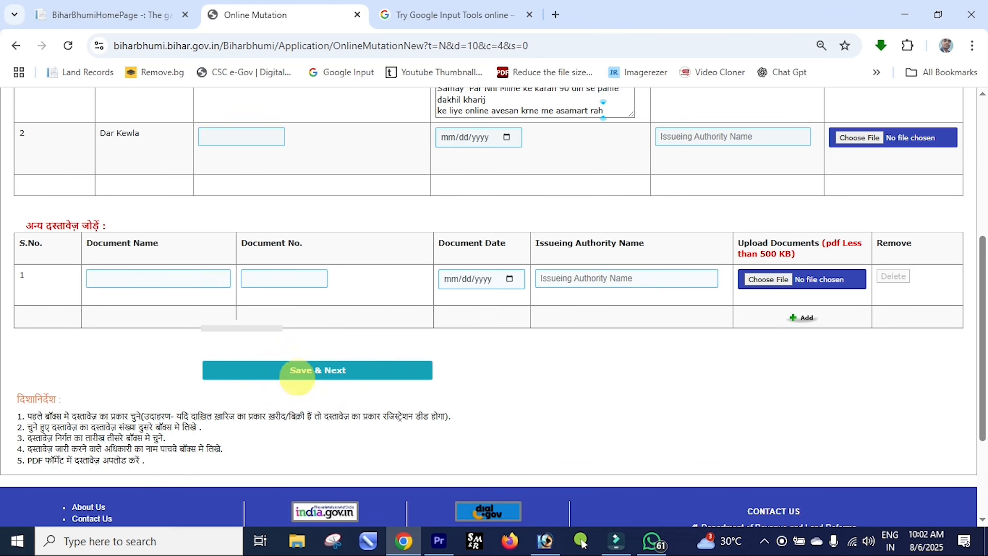
pyautogui.click(329, 370)
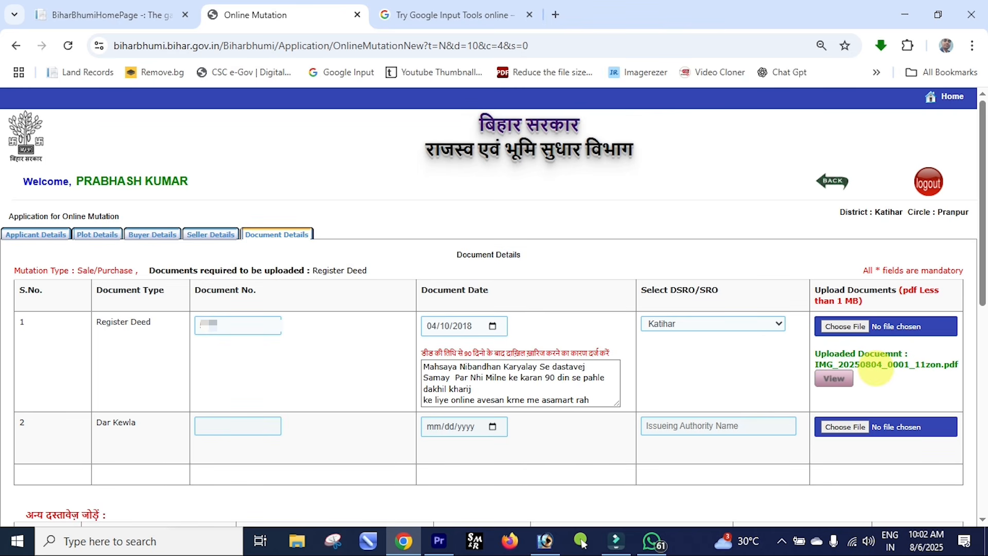
pyautogui.scroll(-5, 875, 369)
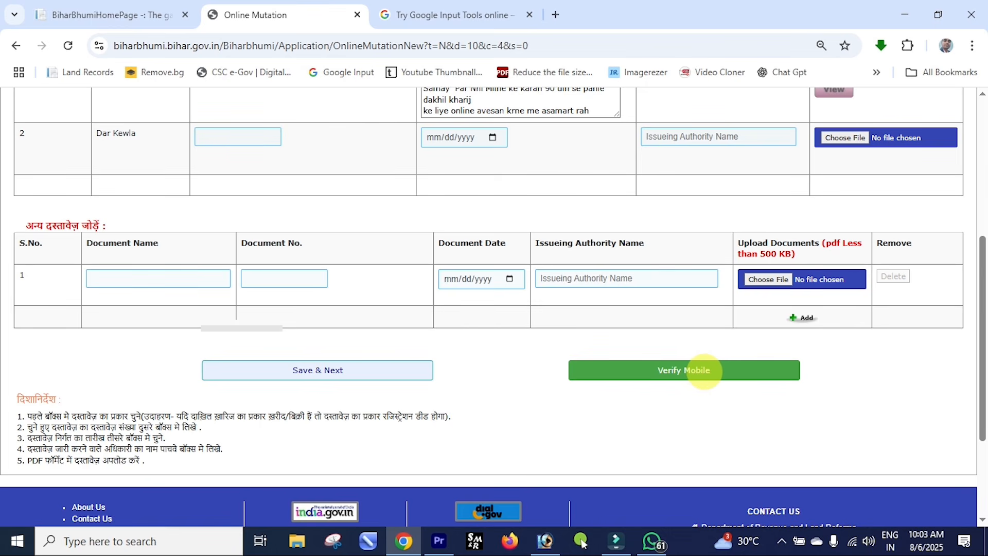
# - Request an OTP for the buyer's mobile number, enter the received code and confirm verification
pyautogui.click(704, 370)
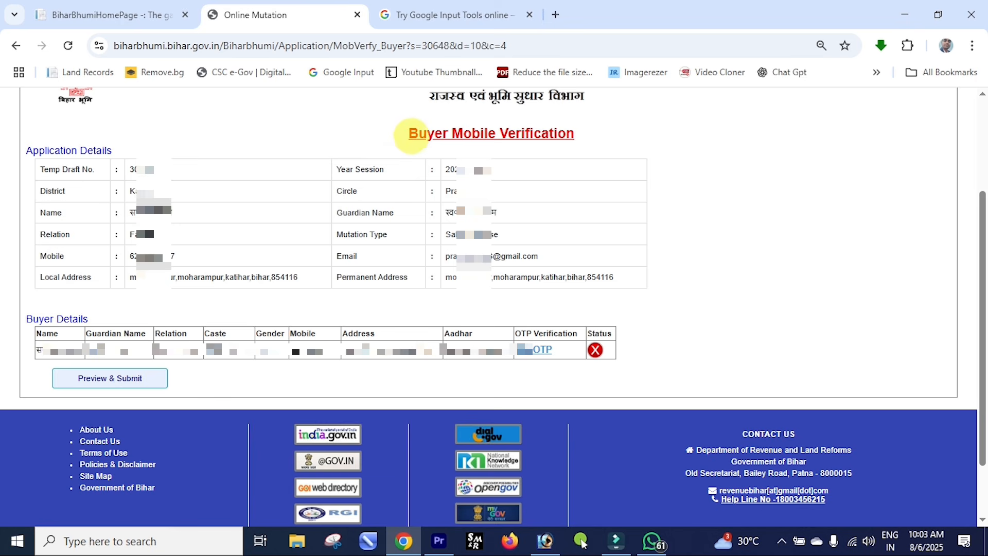
pyautogui.moveTo(412, 133); pyautogui.dragTo(563, 133)
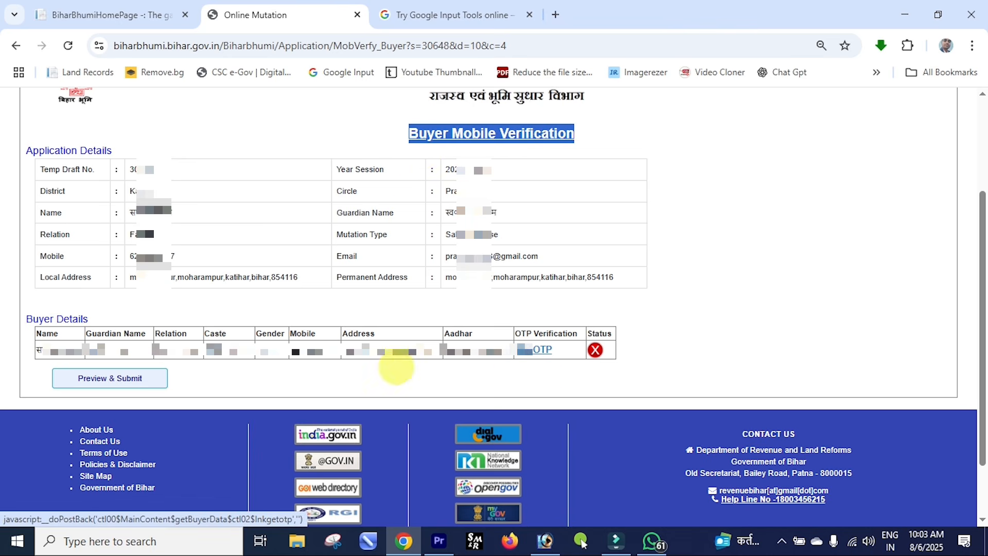
pyautogui.click(298, 352)
pyautogui.doubleClick(309, 352)
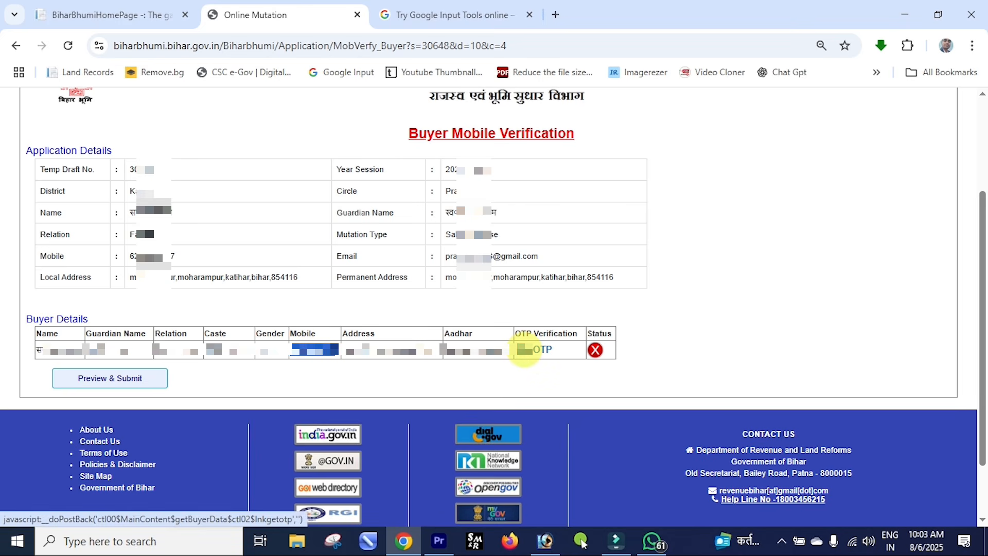
pyautogui.click(525, 351)
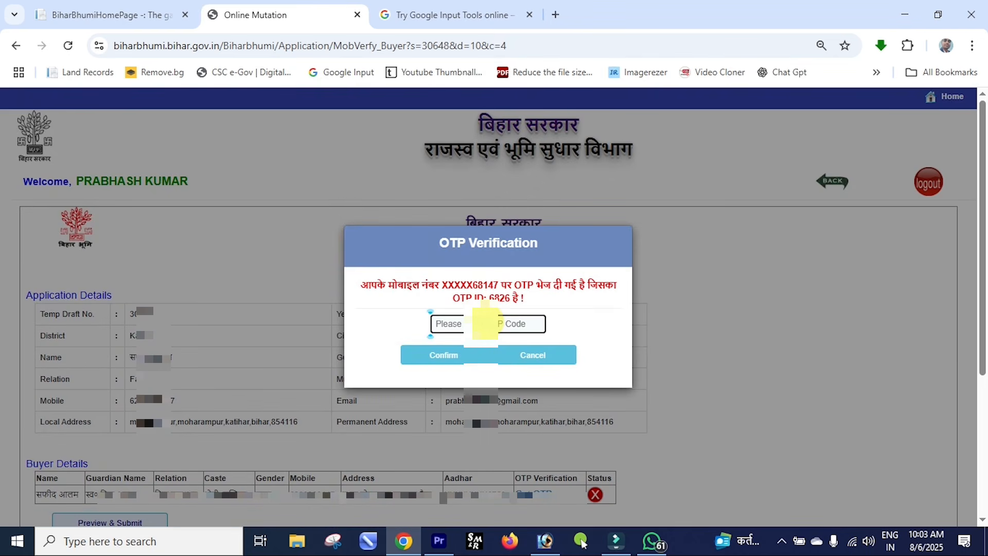
pyautogui.click(444, 355)
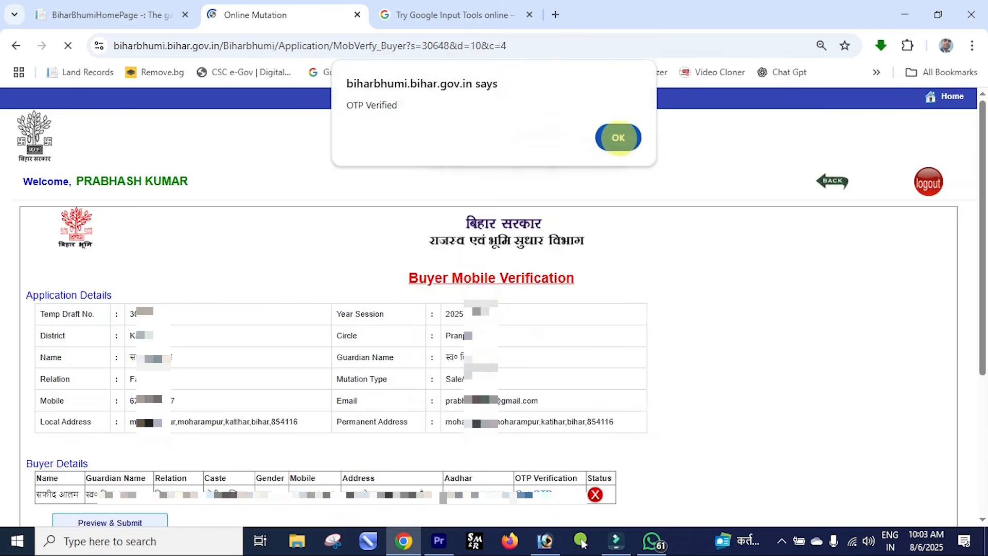
pyautogui.click(618, 137)
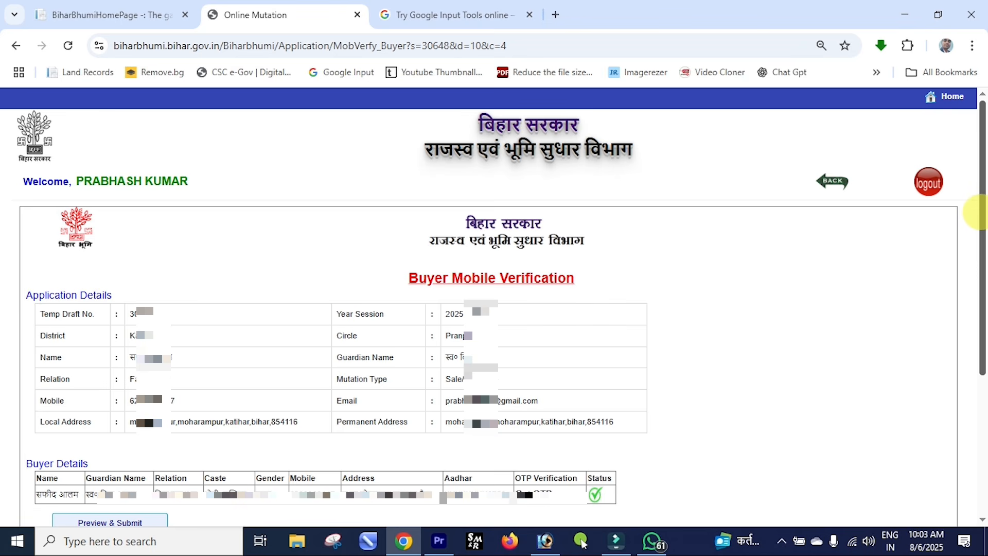
pyautogui.scroll(-2, 981, 211)
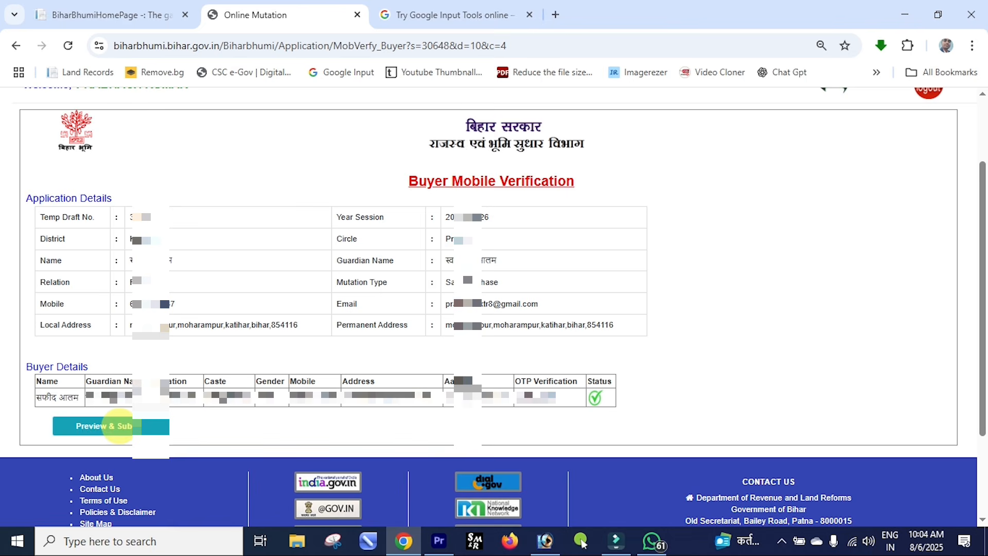
# - Preview and finally submit the mutation application with the OTP, receiving its application number
pyautogui.click(118, 426)
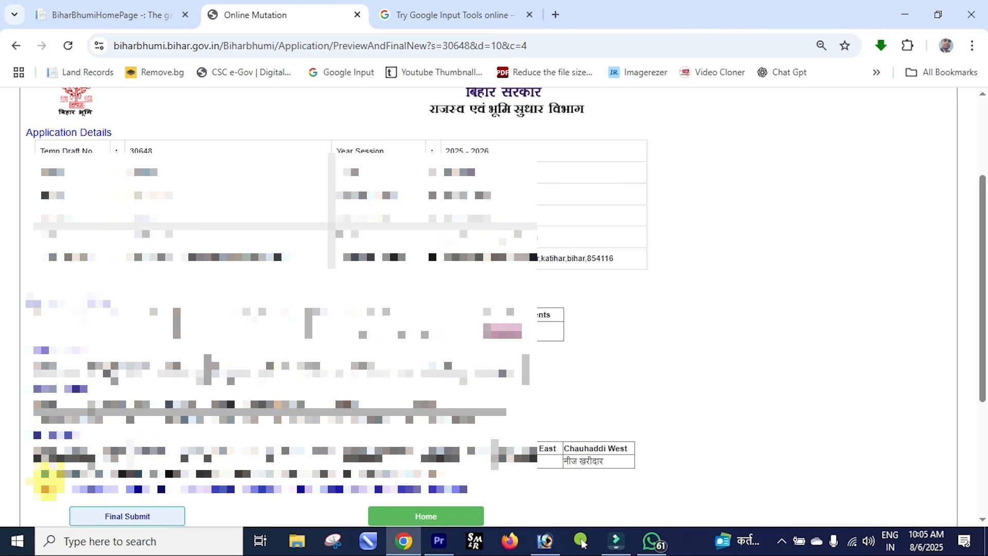
pyautogui.click(145, 515)
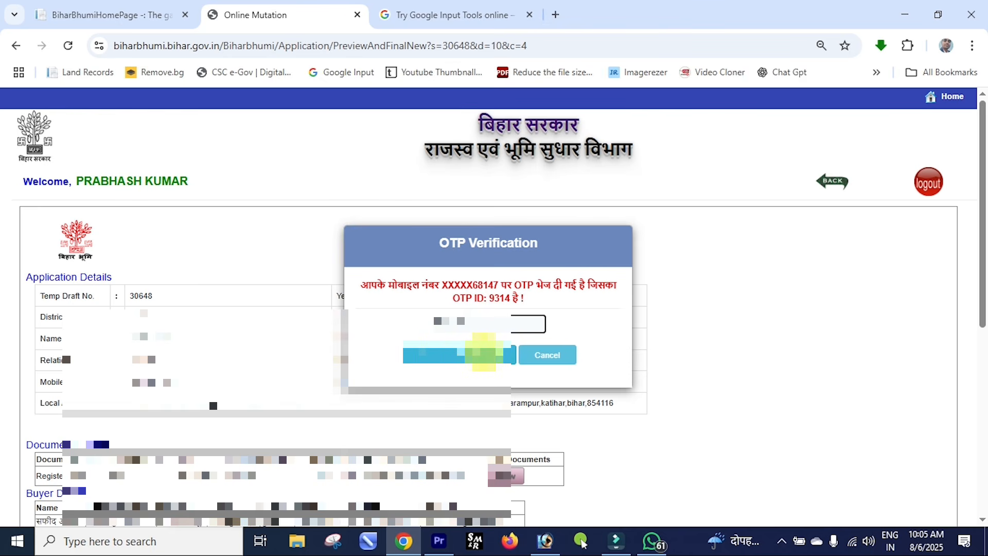
pyautogui.click(486, 353)
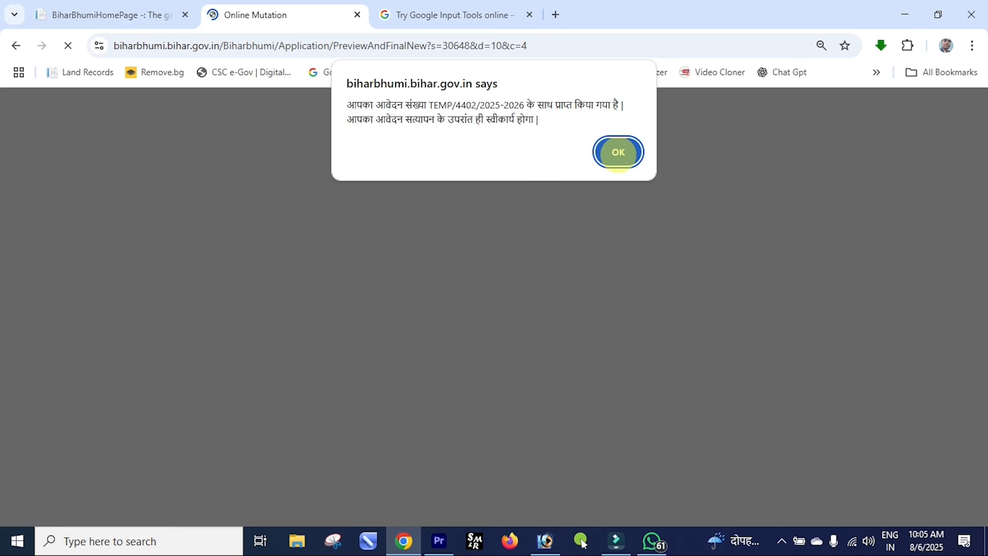
pyautogui.click(618, 152)
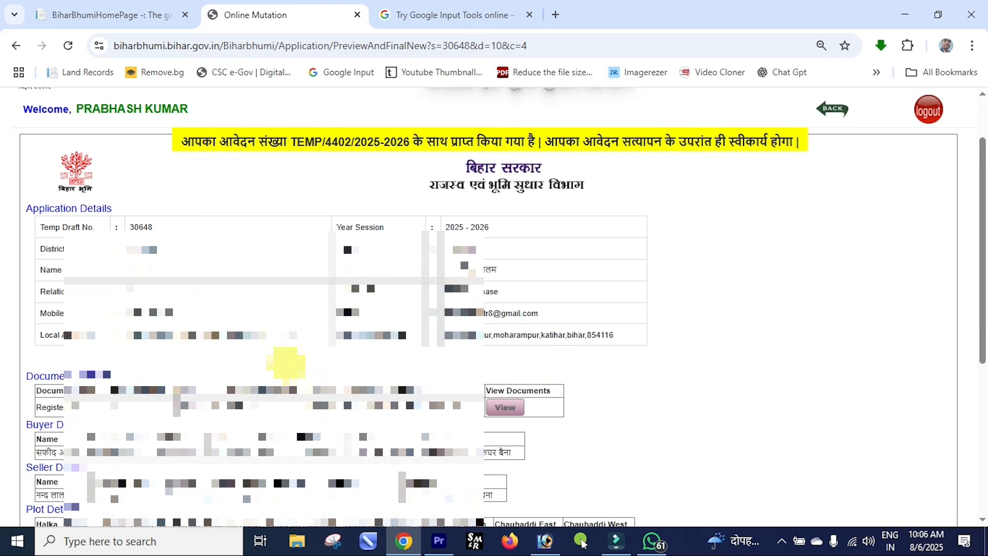
# - Save the application preview page as a PDF file
pyautogui.hotkey('ctrl', 'p')
pyautogui.click(754, 478)
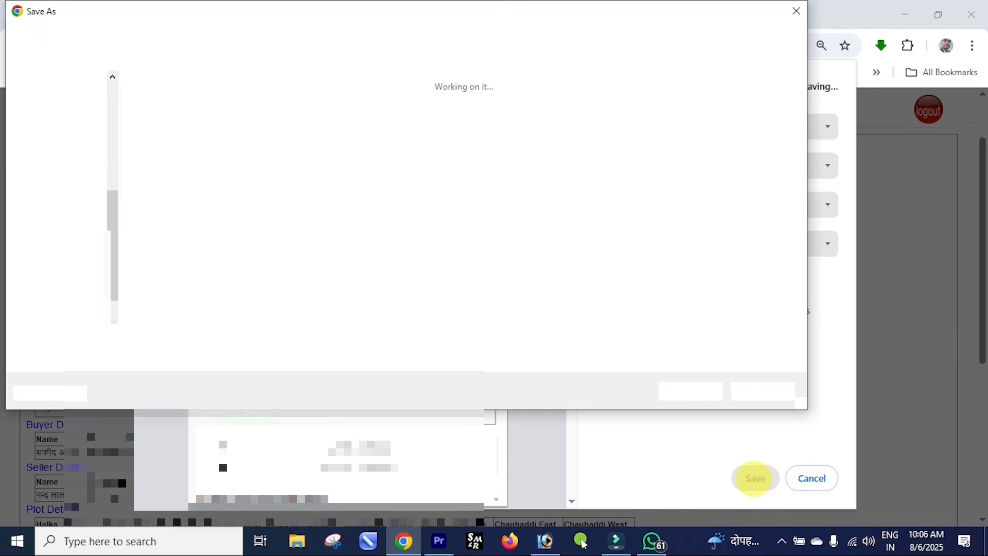
pyautogui.click(671, 390)
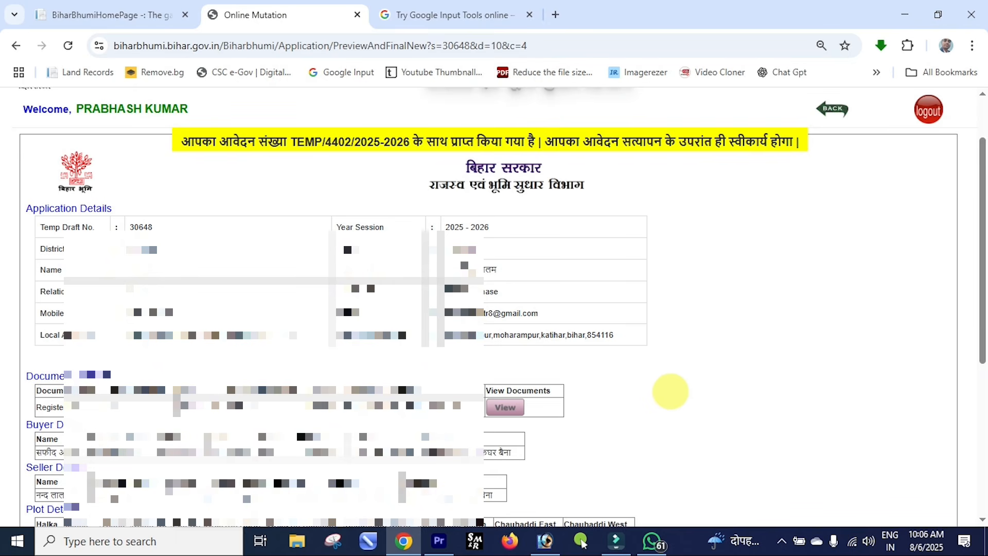